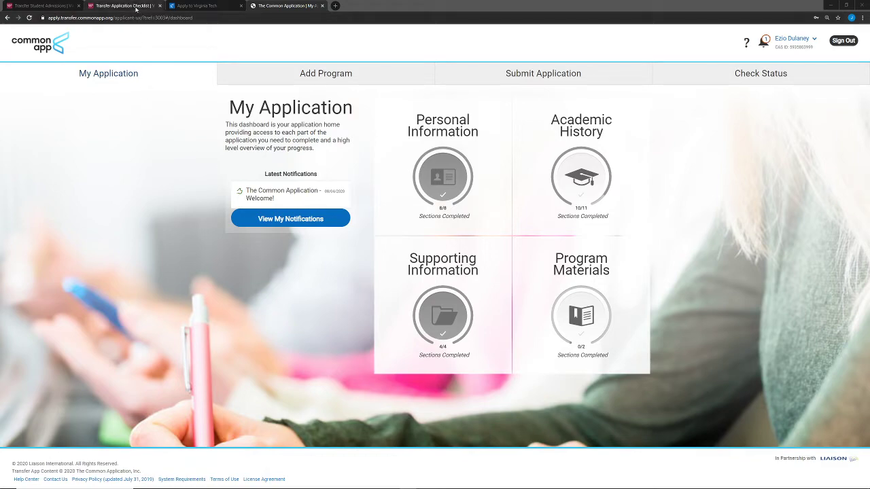
Review the Transfer Application Checklist, expanding the steps for completing the Common Application and the Self-Reported Academic Record.
{"action": "left_click", "coordinate": [119, 5]}
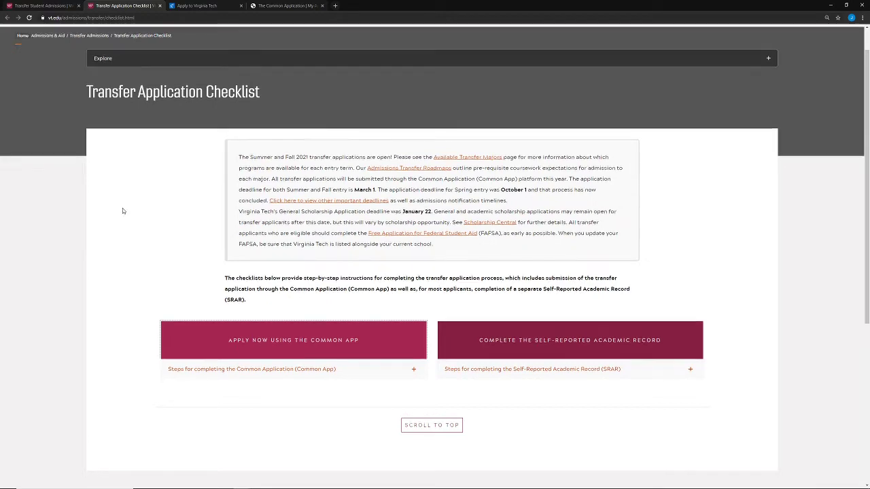
{"action": "scroll", "coordinate": [123, 210], "scroll_direction": "down", "scroll_amount": 1}
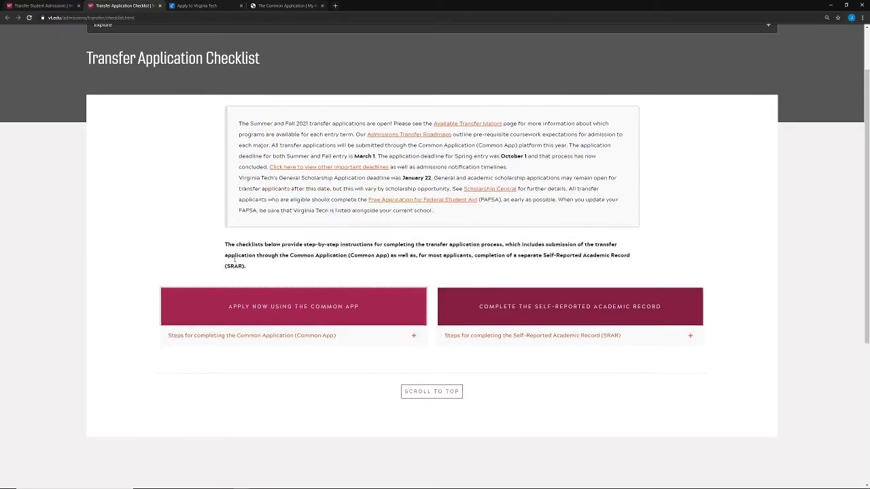
{"action": "left_click", "coordinate": [415, 338]}
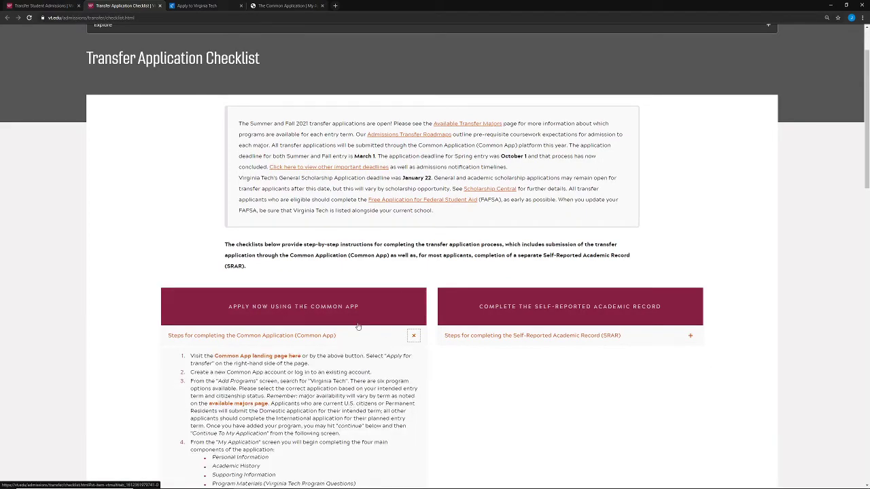
{"action": "scroll", "coordinate": [290, 309], "scroll_direction": "down", "scroll_amount": 3}
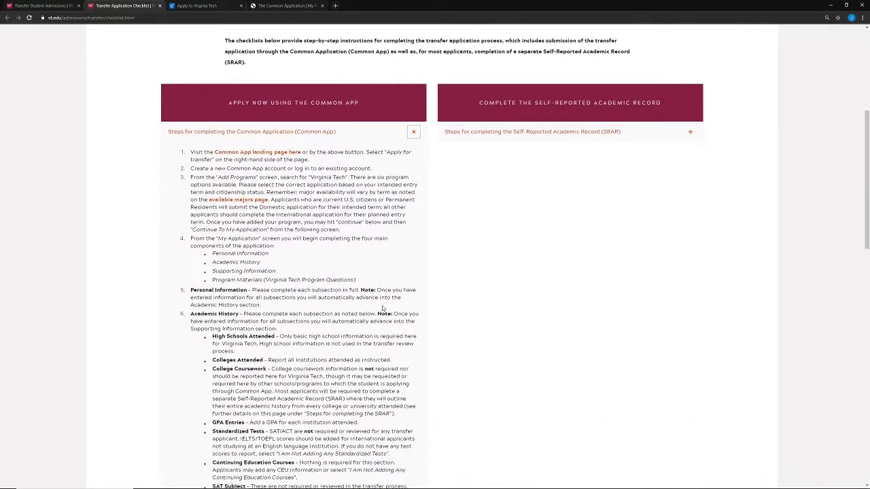
{"action": "left_click", "coordinate": [691, 133]}
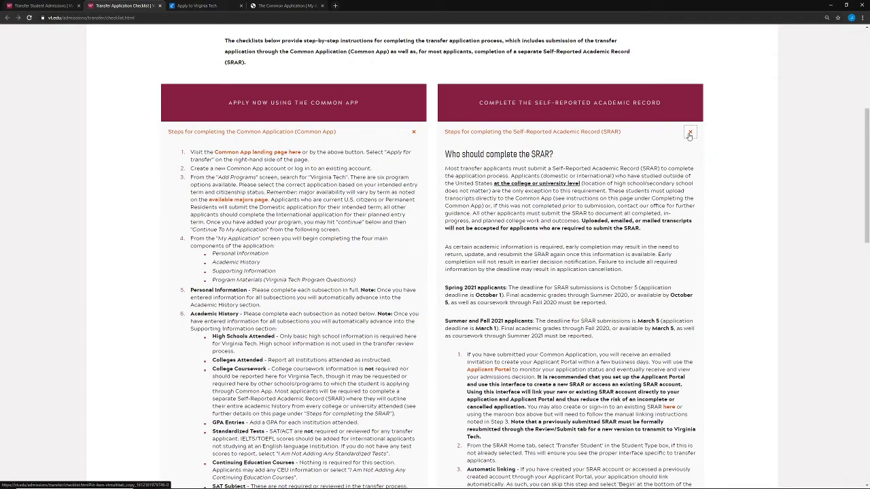
{"action": "left_click", "coordinate": [689, 134]}
{"action": "scroll", "coordinate": [265, 217], "scroll_direction": "up", "scroll_amount": 1}
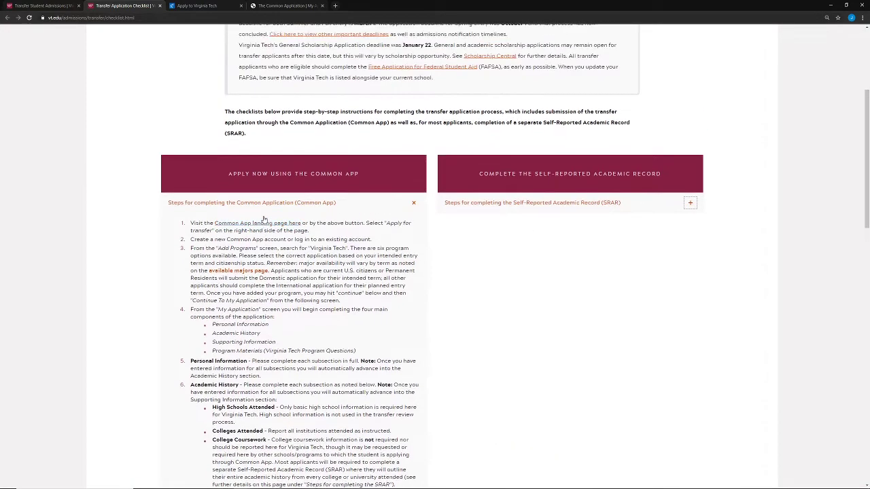
{"action": "scroll", "coordinate": [264, 219], "scroll_direction": "up", "scroll_amount": 2}
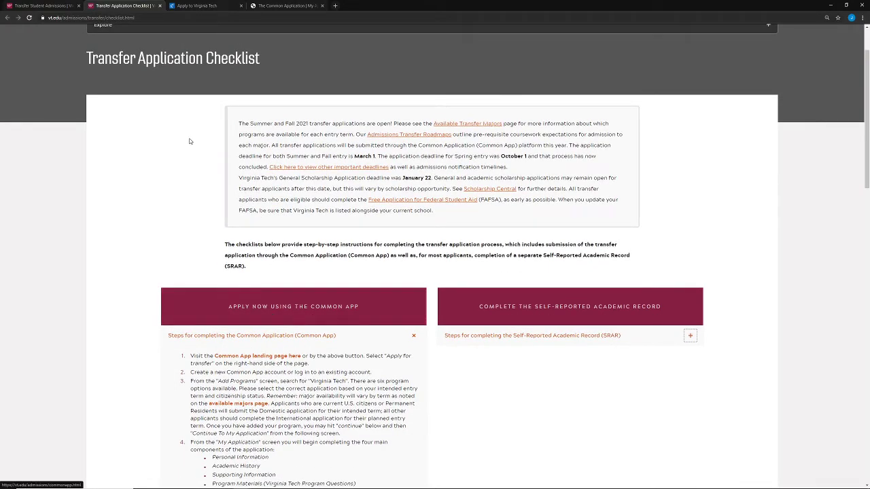
View the transfer application option on Virginia Tech's Common App page and return to the applicant dashboard.
{"action": "left_click", "coordinate": [214, 6]}
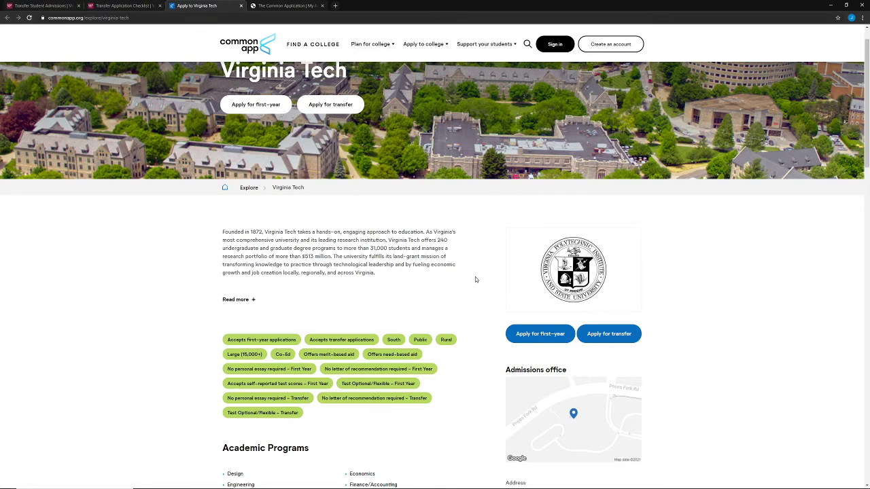
{"action": "left_click", "coordinate": [611, 337]}
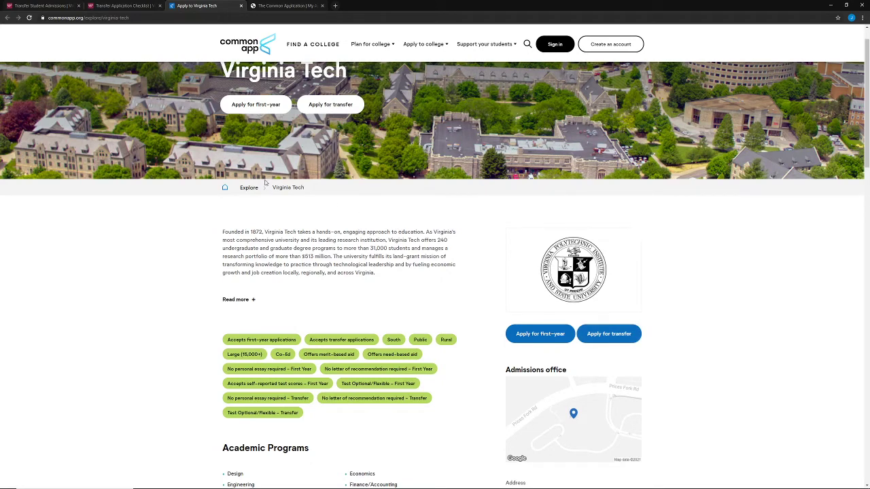
{"action": "left_click", "coordinate": [284, 5]}
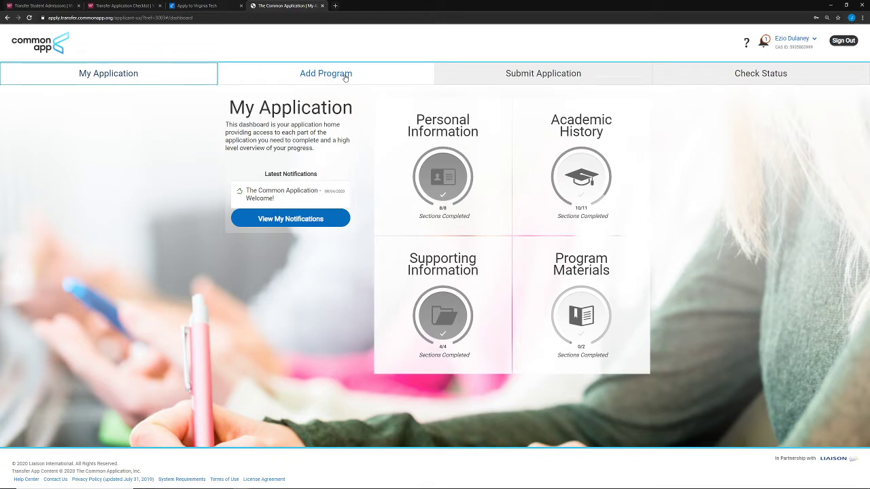
Search the programs available to add for "duke".
{"action": "left_click", "coordinate": [345, 78]}
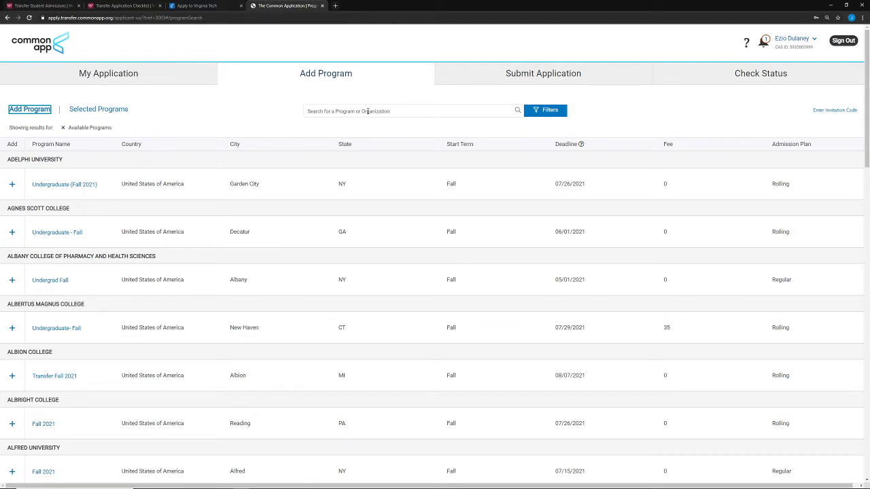
{"action": "left_click", "coordinate": [368, 111]}
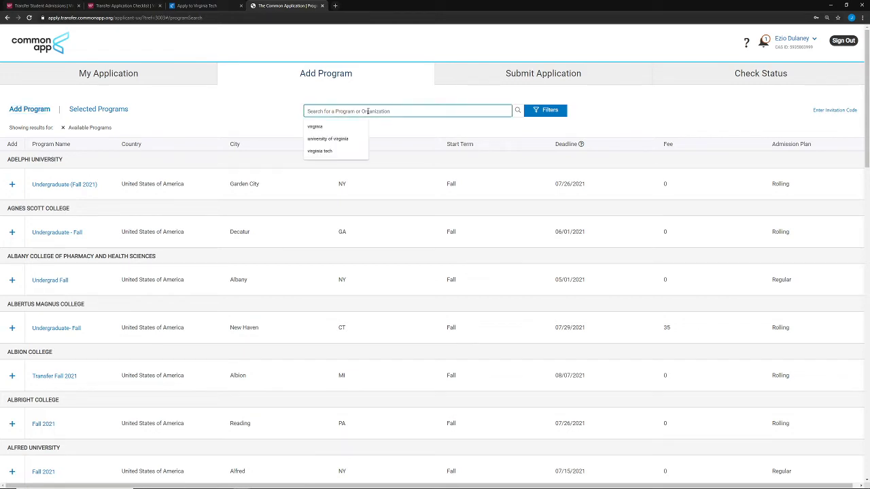
{"action": "type", "text": "duke"}
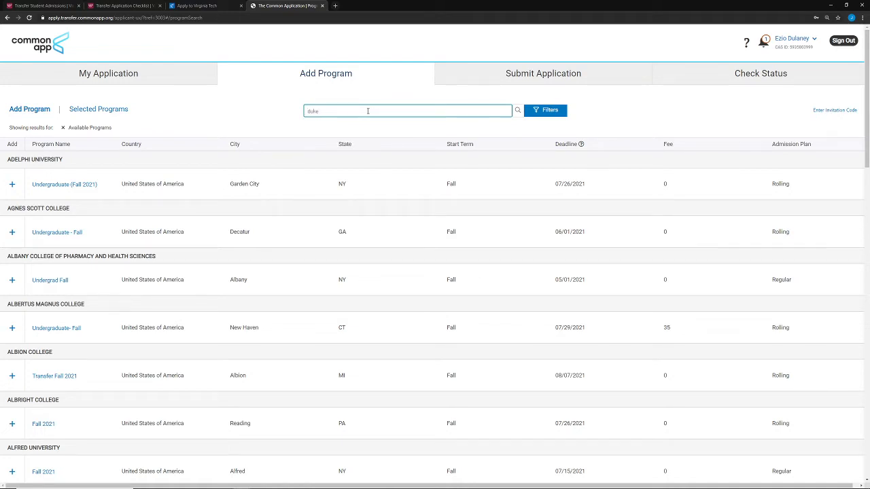
{"action": "key", "text": "Return"}
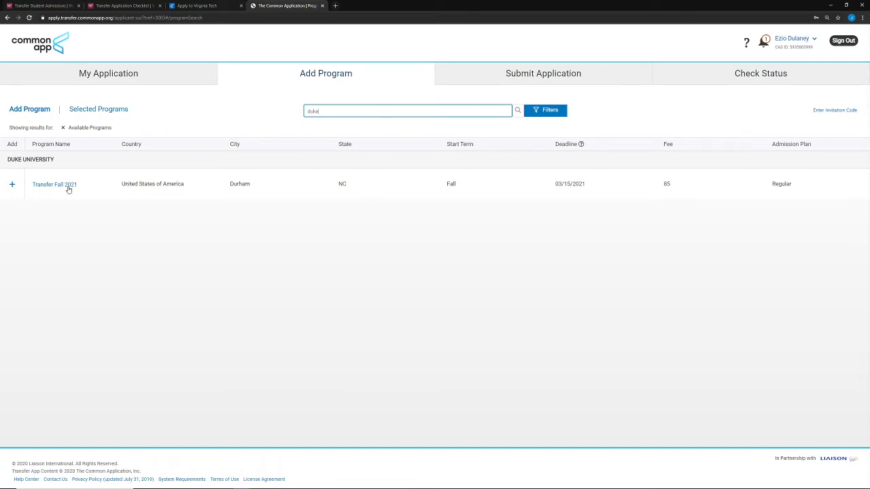
Replace the program search term with "Virginia tech" to list that school's transfer programs.
{"action": "left_click_drag", "start_coordinate": [332, 111], "coordinate": [304, 111]}
{"action": "type", "text": "Virgini"}
{"action": "key", "text": "BackSpace"}
{"action": "key", "text": "BackSpace"}
{"action": "key", "text": "BackSpace"}
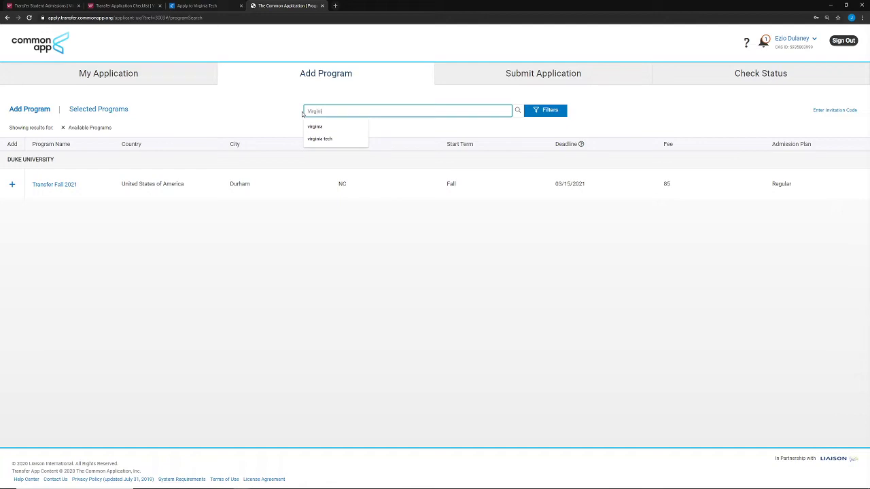
{"action": "type", "text": "inia tech"}
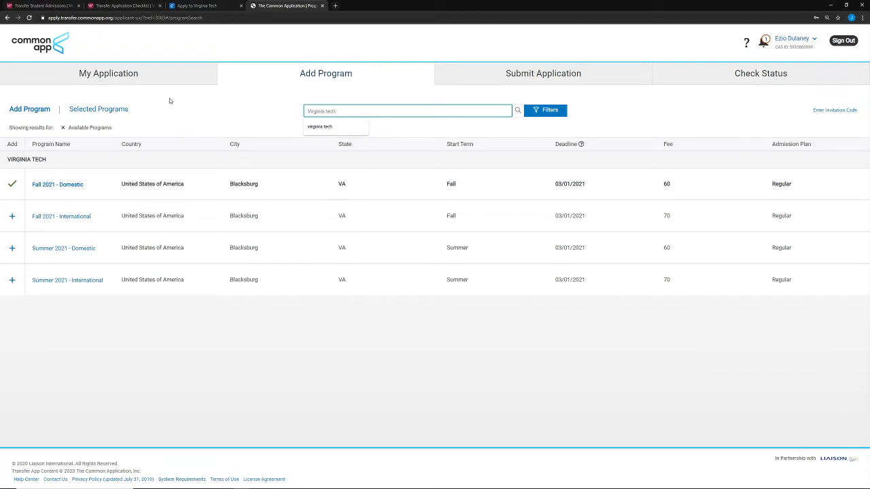
Return to the application dashboard and open Communication Preferences under Personal Information.
{"action": "left_click", "coordinate": [155, 83]}
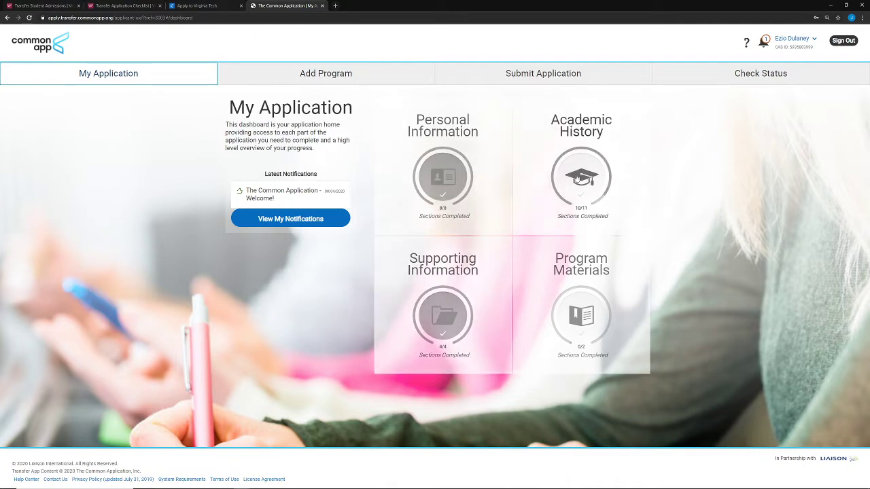
{"action": "left_click", "coordinate": [482, 204]}
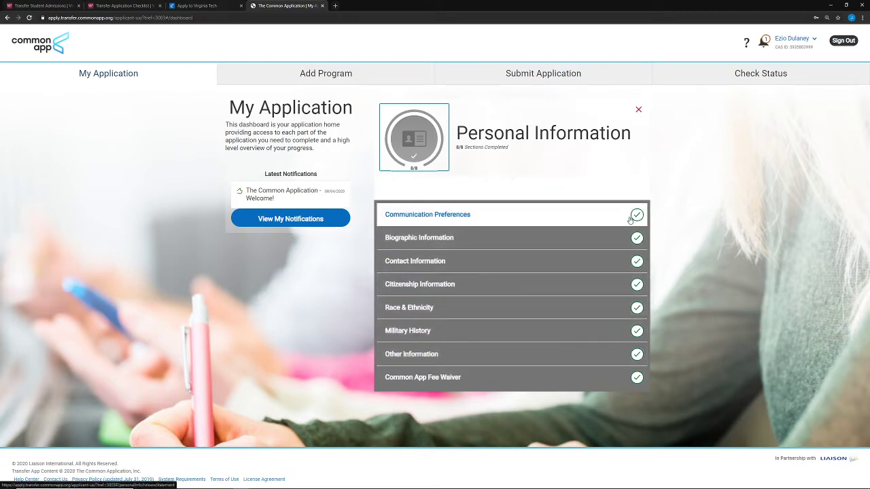
{"action": "left_click", "coordinate": [480, 216]}
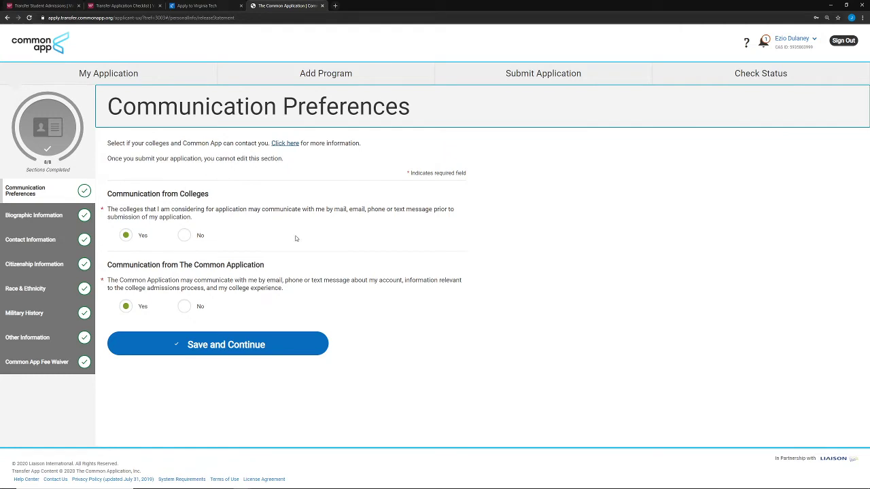
Review the Biographic Information and Contact Information sections from start to end.
{"action": "left_click", "coordinate": [49, 222]}
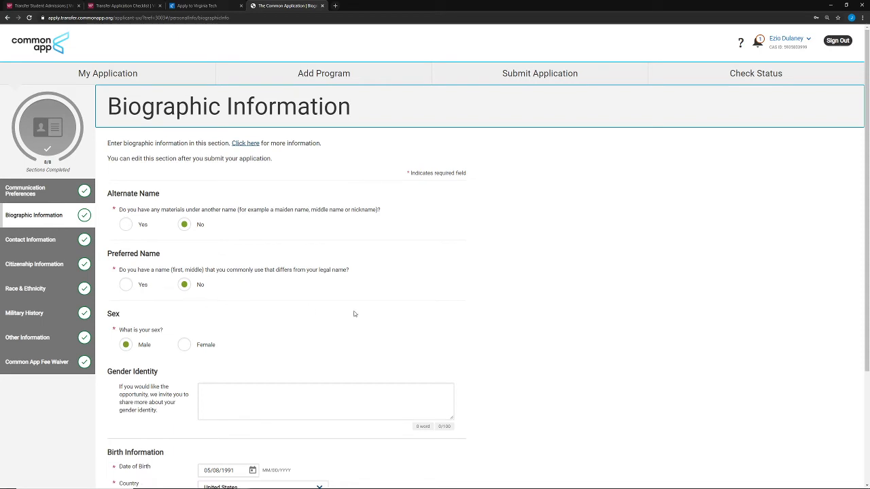
{"action": "scroll", "coordinate": [354, 311], "scroll_direction": "down", "scroll_amount": 3}
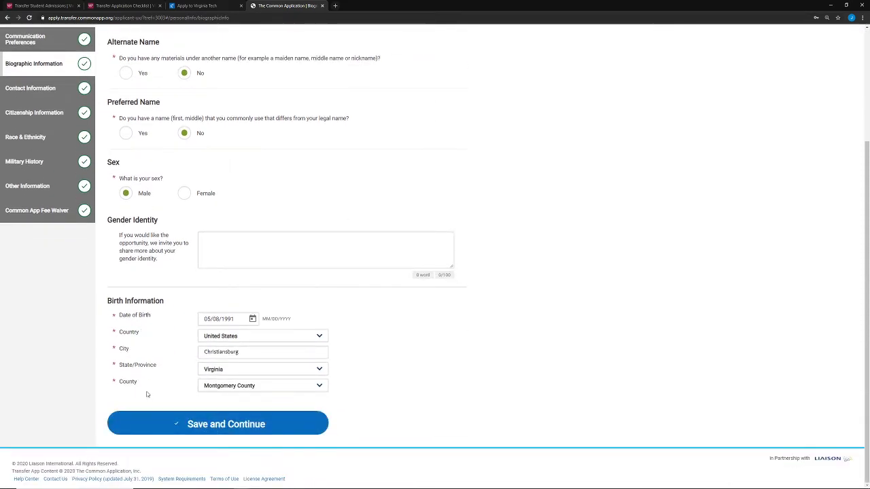
{"action": "scroll", "coordinate": [147, 394], "scroll_direction": "up", "scroll_amount": 3}
{"action": "scroll", "coordinate": [146, 394], "scroll_direction": "down", "scroll_amount": 1}
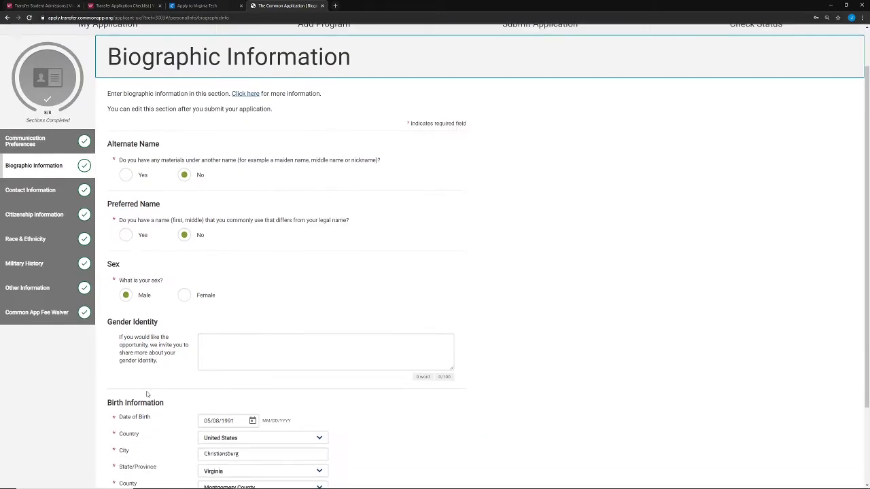
{"action": "left_click", "coordinate": [36, 192]}
{"action": "scroll", "coordinate": [197, 190], "scroll_direction": "down", "scroll_amount": 2}
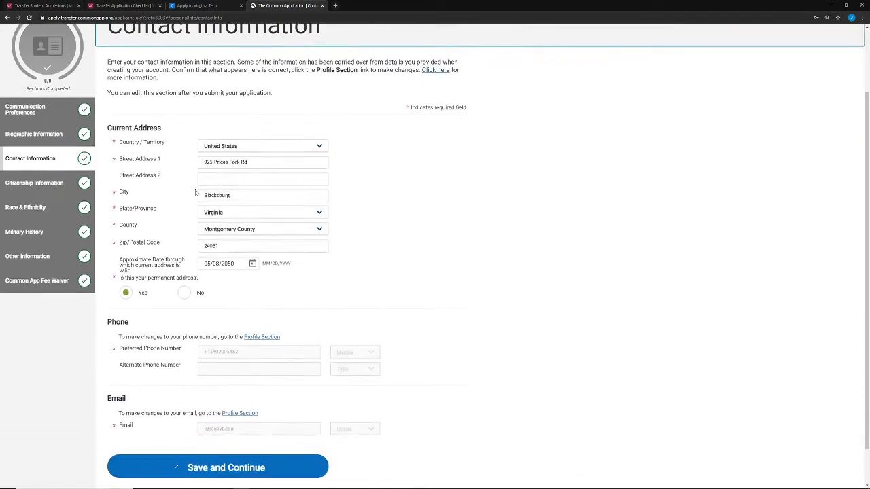
{"action": "scroll", "coordinate": [195, 193], "scroll_direction": "down", "scroll_amount": 1}
Look through the Citizenship Information, Race & Ethnicity, Military History and Other Information sections.
{"action": "left_click", "coordinate": [48, 148]}
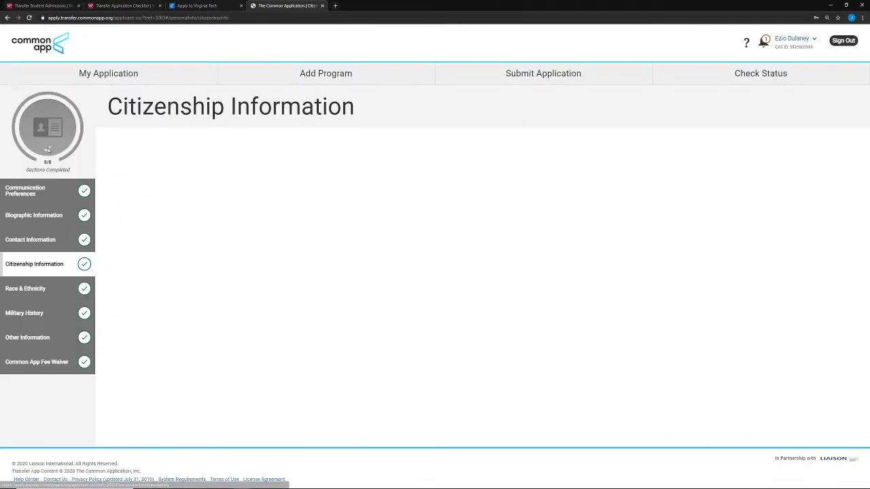
{"action": "scroll", "coordinate": [82, 175], "scroll_direction": "down", "scroll_amount": 2}
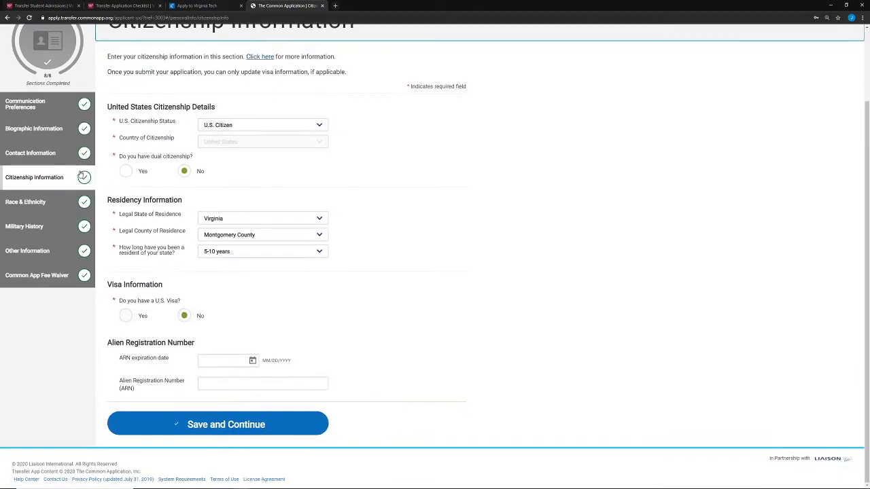
{"action": "left_click", "coordinate": [29, 201]}
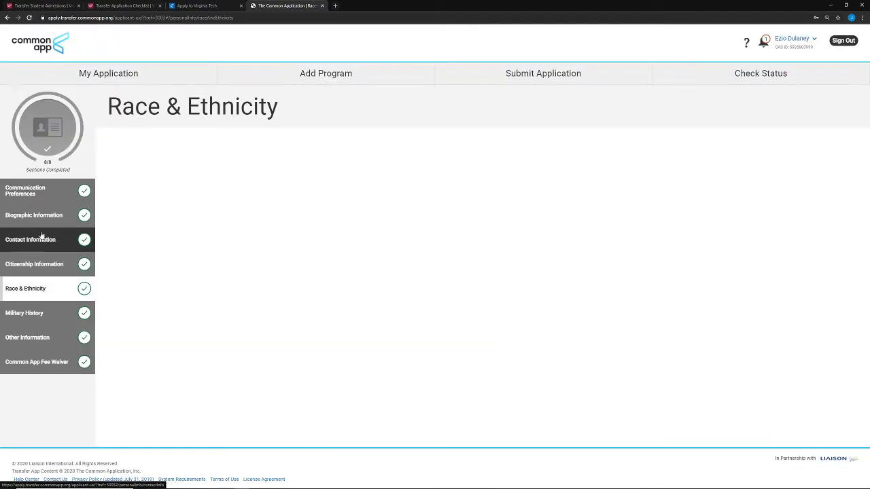
{"action": "left_click", "coordinate": [46, 314]}
{"action": "left_click", "coordinate": [46, 342]}
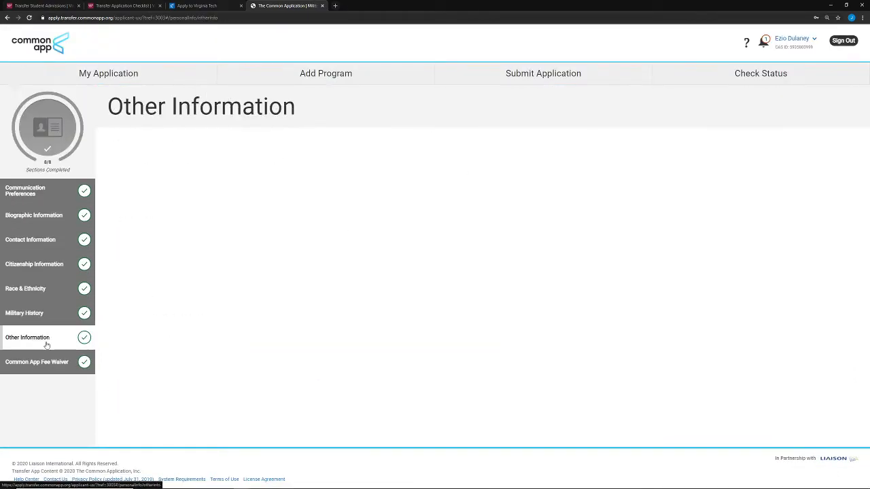
{"action": "scroll", "coordinate": [207, 252], "scroll_direction": "down", "scroll_amount": 2}
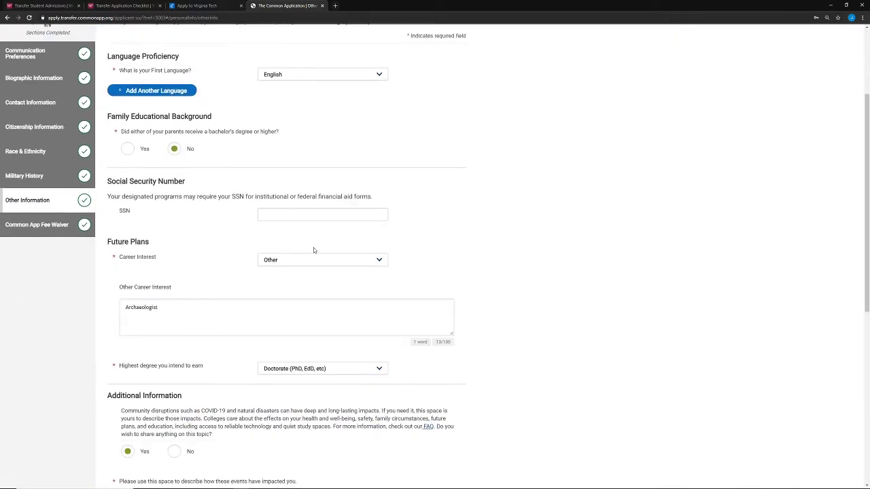
{"action": "scroll", "coordinate": [313, 251], "scroll_direction": "down", "scroll_amount": 2}
Save the Common App Fee Waiver section with the answer No and go back to the dashboard.
{"action": "left_click", "coordinate": [48, 162]}
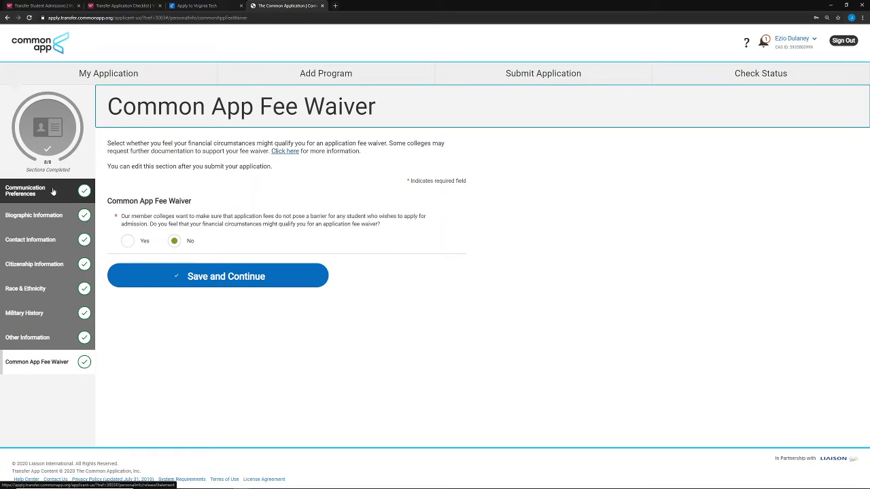
{"action": "left_click", "coordinate": [221, 278]}
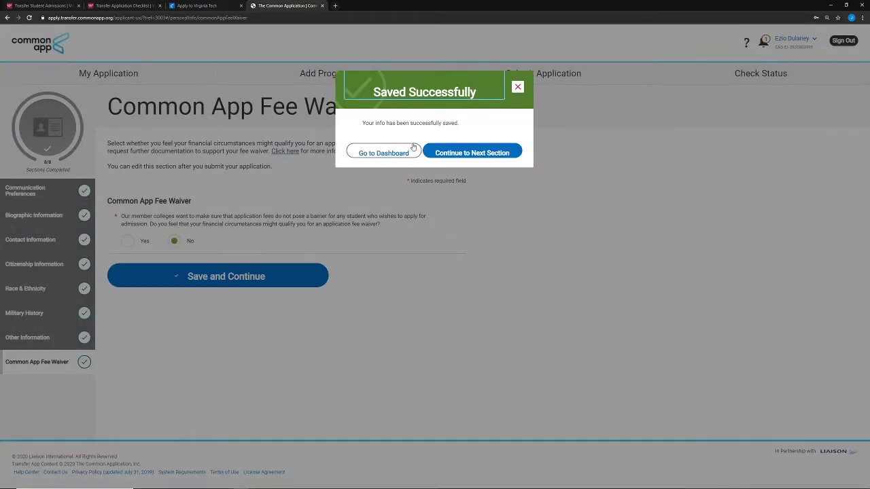
{"action": "left_click", "coordinate": [378, 154]}
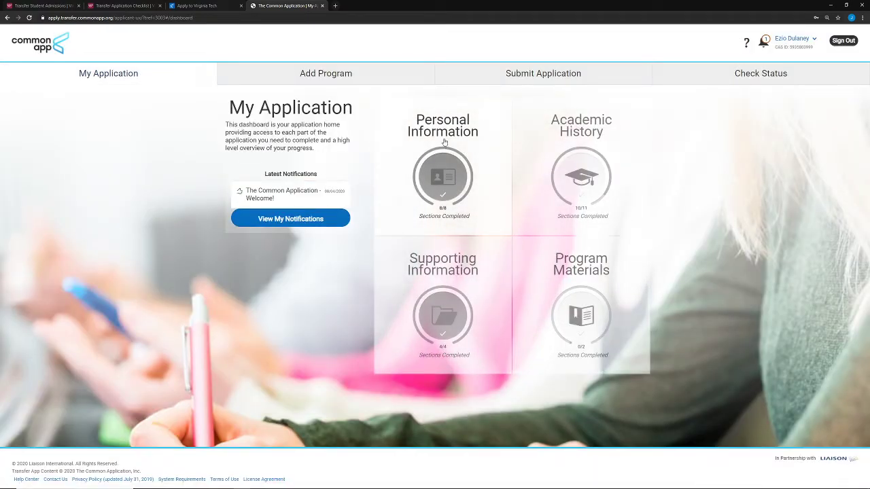
Review the High Schools Attended and Colleges Attended sections of Academic History.
{"action": "left_click", "coordinate": [549, 139]}
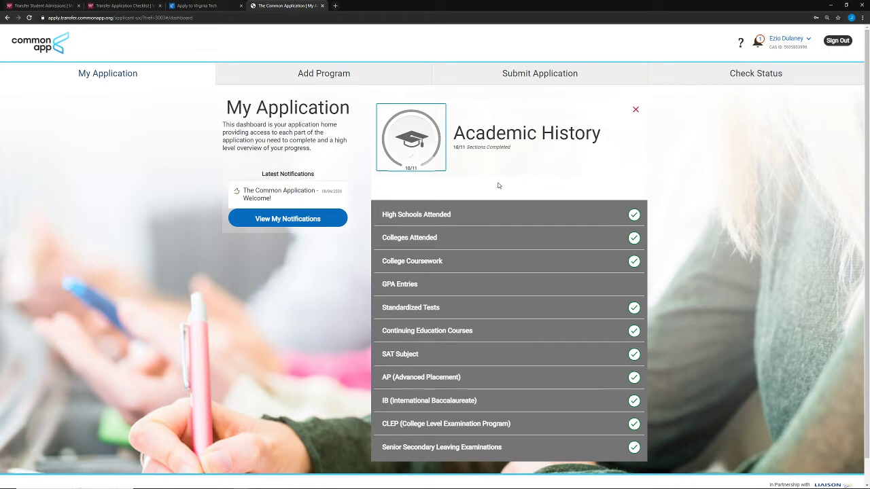
{"action": "left_click", "coordinate": [490, 220]}
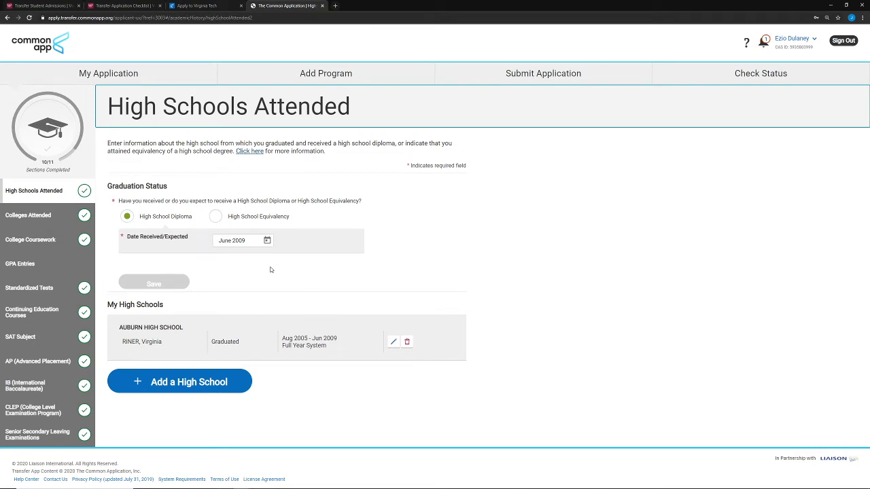
{"action": "left_click", "coordinate": [28, 215]}
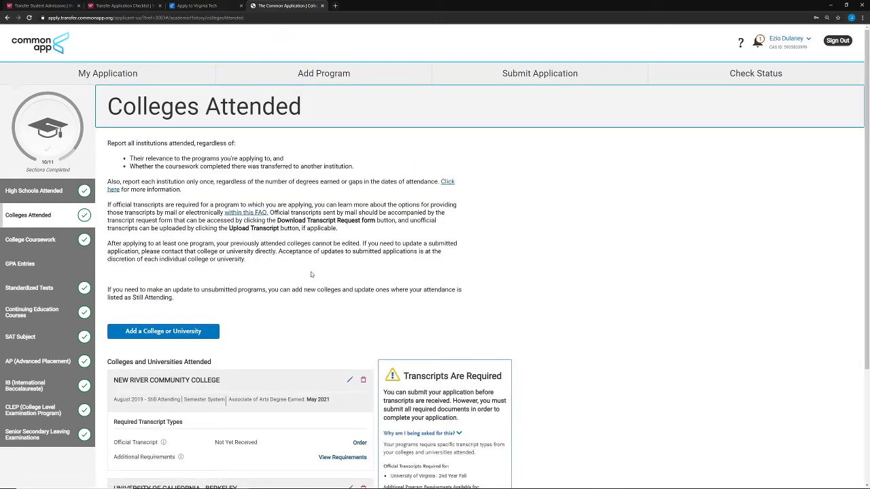
{"action": "scroll", "coordinate": [307, 275], "scroll_direction": "down", "scroll_amount": 1}
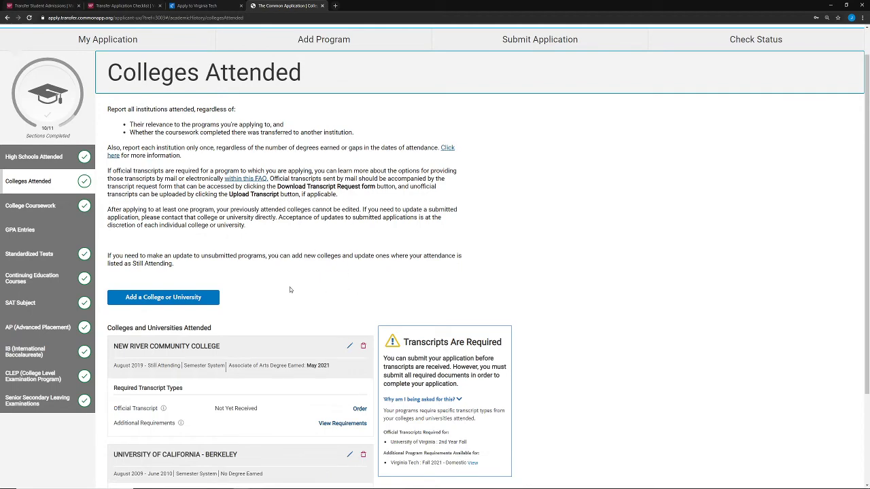
Try out a new college entry with University of California - Berkeley as the school, and close the form without saving.
{"action": "scroll", "coordinate": [273, 283], "scroll_direction": "down", "scroll_amount": 1}
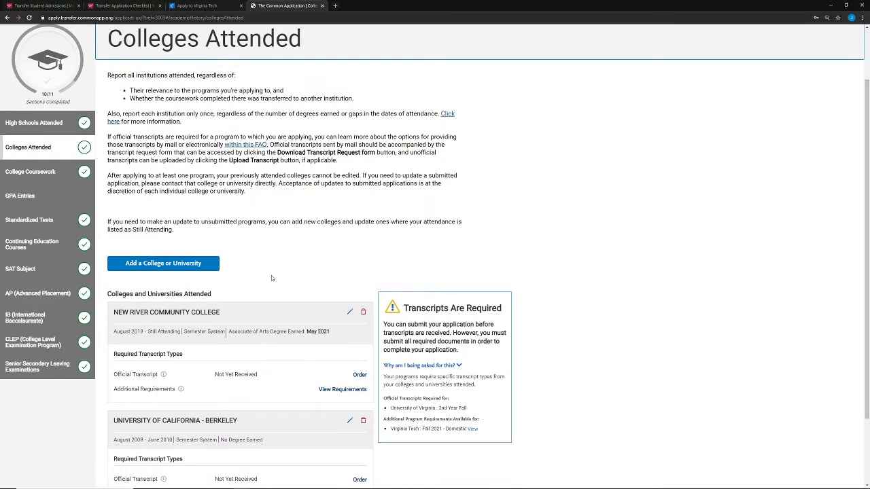
{"action": "scroll", "coordinate": [271, 278], "scroll_direction": "down", "scroll_amount": 2}
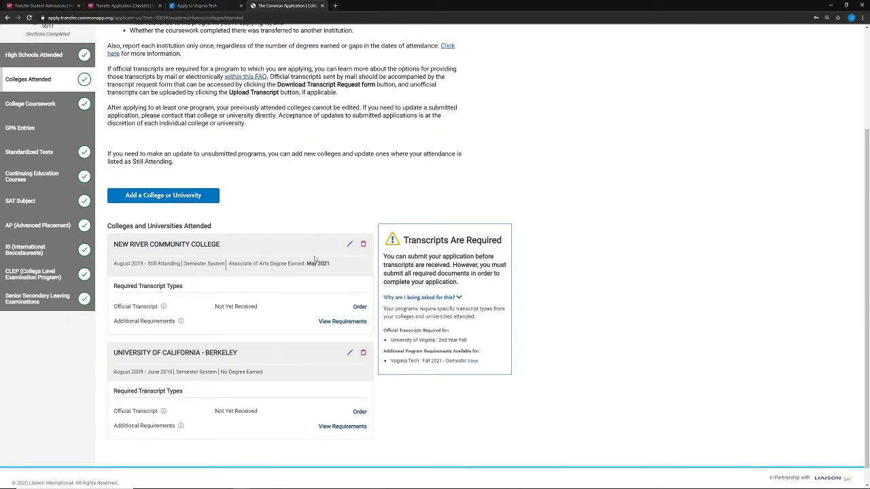
{"action": "left_click", "coordinate": [161, 196]}
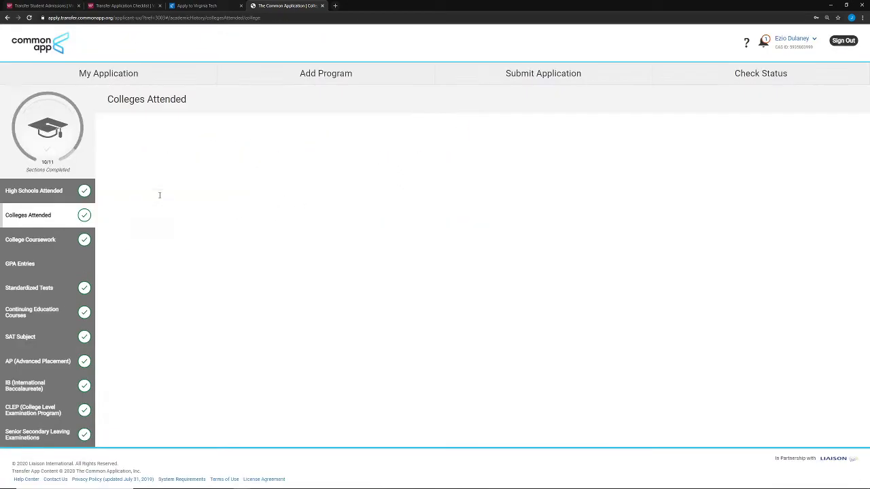
{"action": "left_click", "coordinate": [194, 197]}
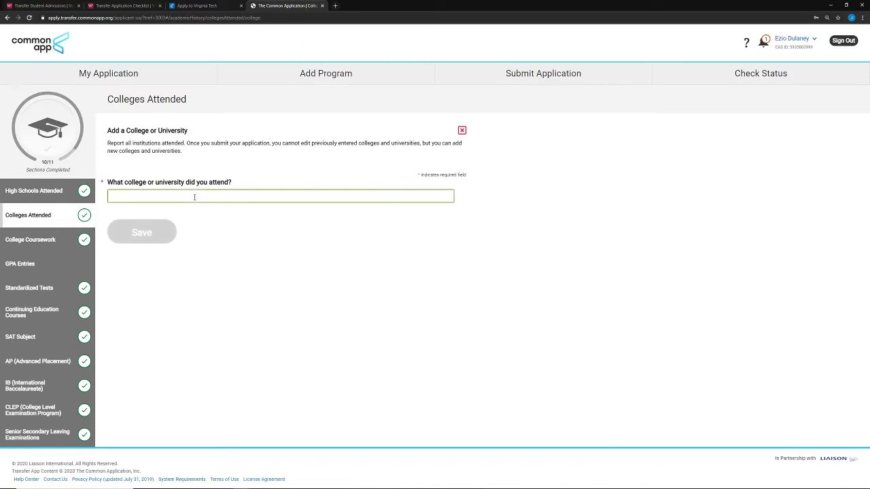
{"action": "type", "text": "University"}
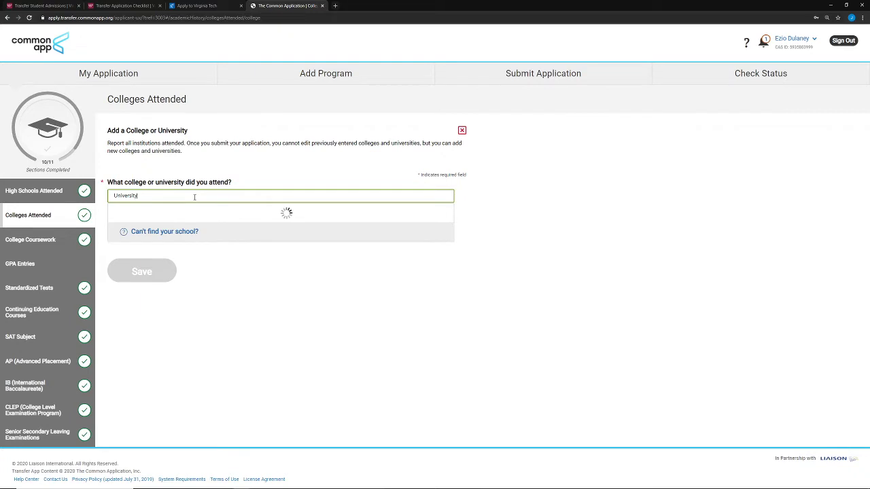
{"action": "type", "text": " of californa"}
{"action": "key", "text": "BackSpace"}
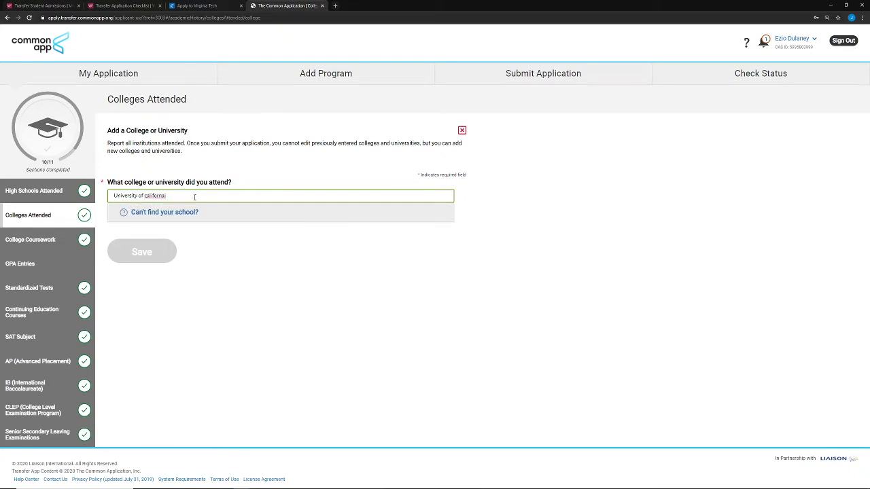
{"action": "type", "text": "ia"}
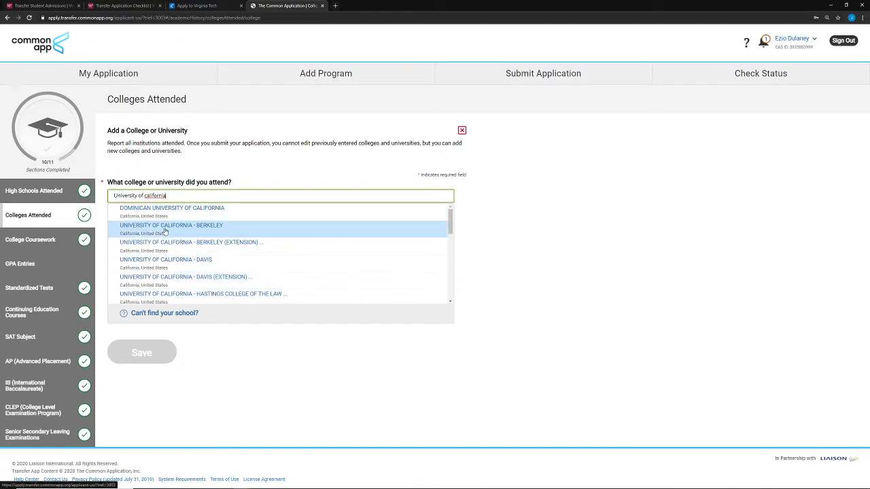
{"action": "left_click", "coordinate": [216, 232]}
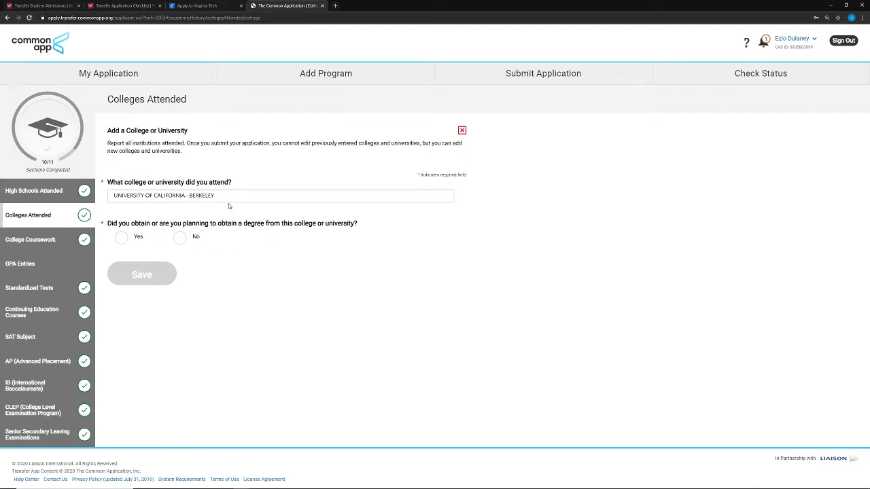
{"action": "left_click", "coordinate": [462, 130]}
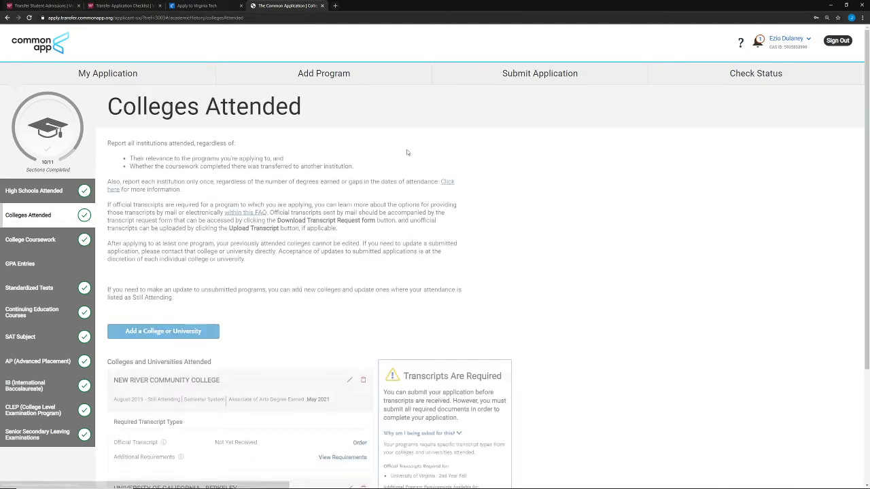
Review the transcript requirements of the listed colleges and open Virginia Tech's additional transcript requirements for Fall 2021 - Domestic.
{"action": "scroll", "coordinate": [278, 269], "scroll_direction": "down", "scroll_amount": 2}
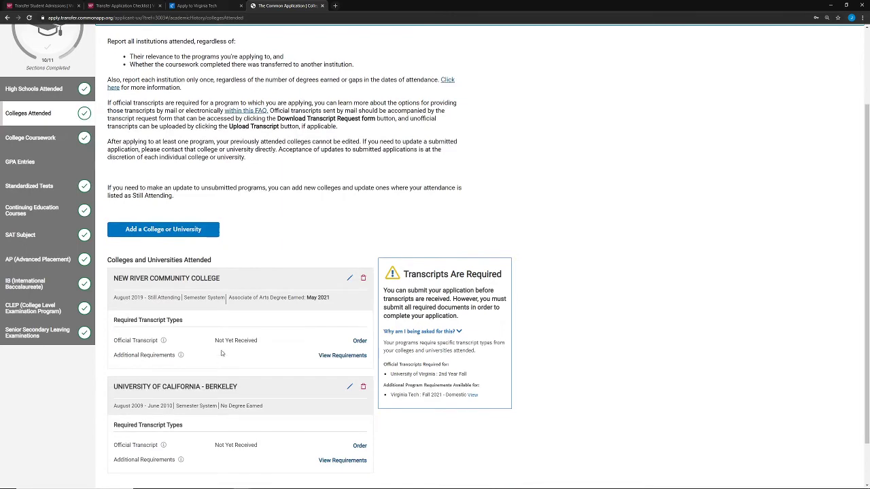
{"action": "scroll", "coordinate": [248, 394], "scroll_direction": "down", "scroll_amount": 1}
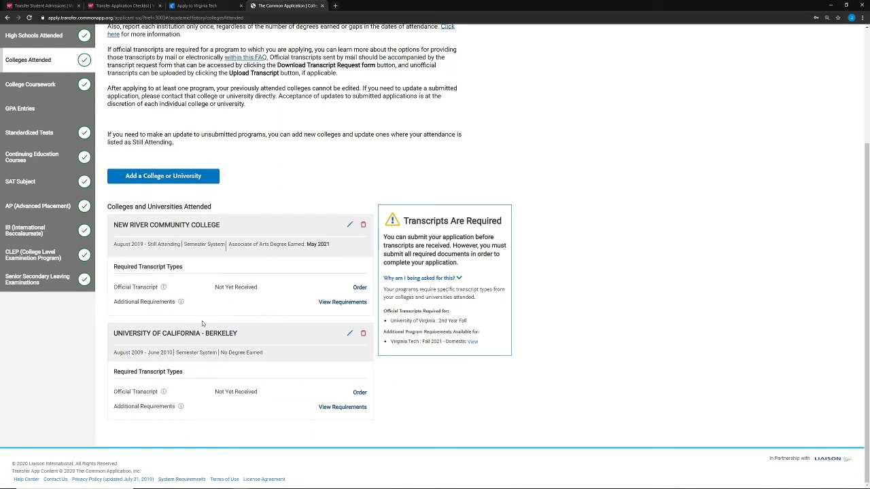
{"action": "scroll", "coordinate": [275, 287], "scroll_direction": "up", "scroll_amount": 1}
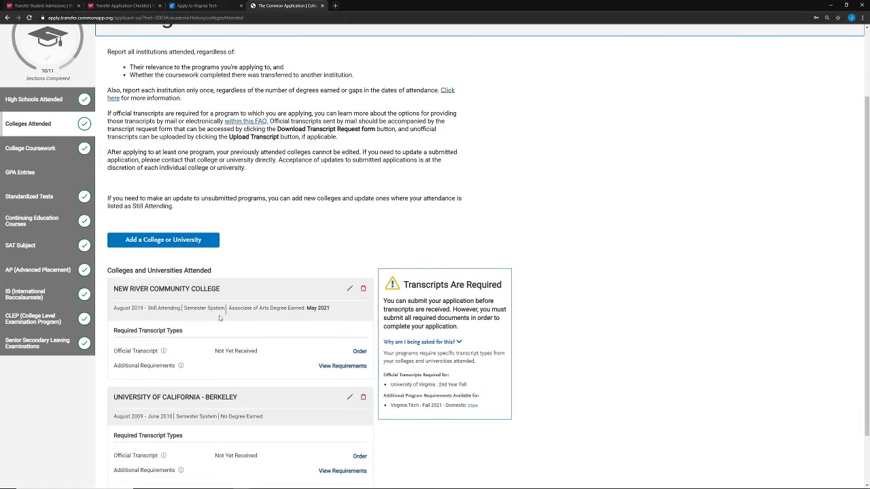
{"action": "scroll", "coordinate": [200, 325], "scroll_direction": "down", "scroll_amount": 1}
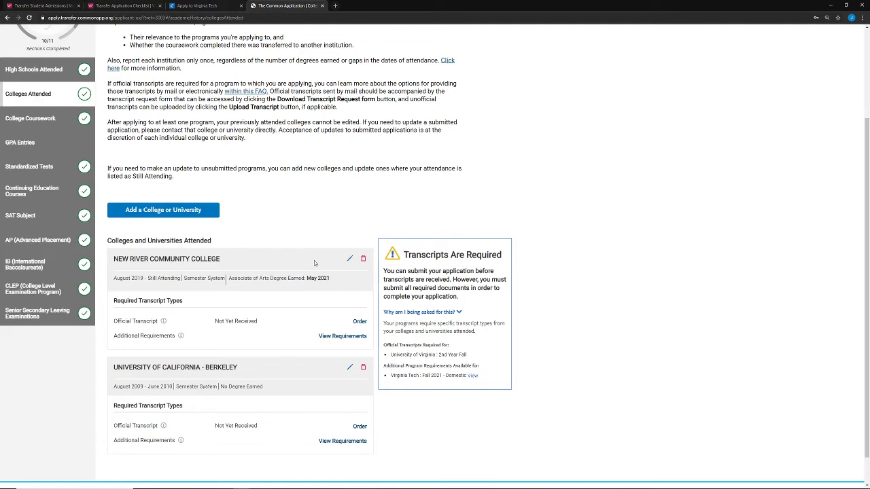
{"action": "scroll", "coordinate": [409, 323], "scroll_direction": "down", "scroll_amount": 1}
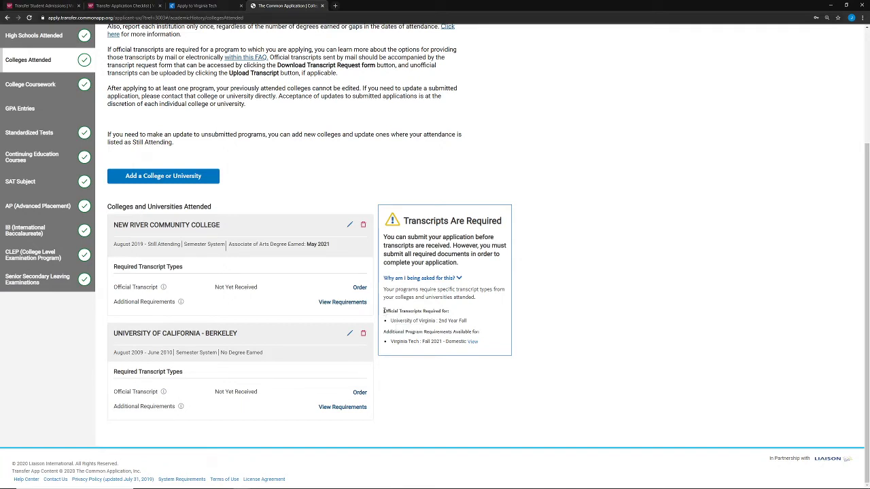
{"action": "left_click_drag", "start_coordinate": [384, 310], "coordinate": [451, 311]}
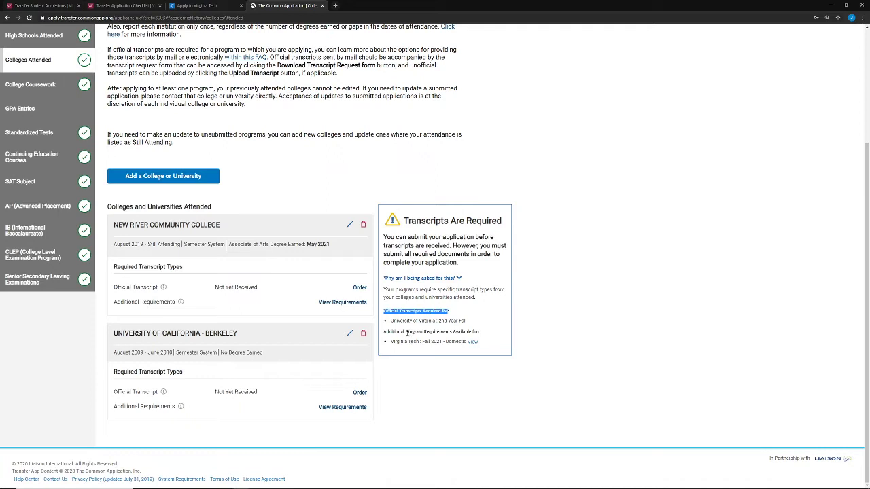
{"action": "left_click", "coordinate": [384, 332]}
{"action": "left_click_drag", "start_coordinate": [384, 332], "coordinate": [480, 332]}
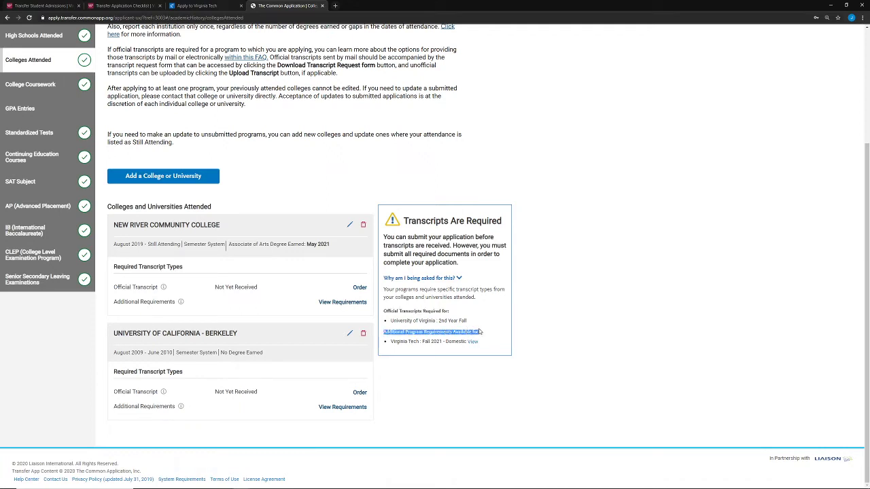
{"action": "left_click", "coordinate": [434, 332]}
{"action": "left_click", "coordinate": [472, 342]}
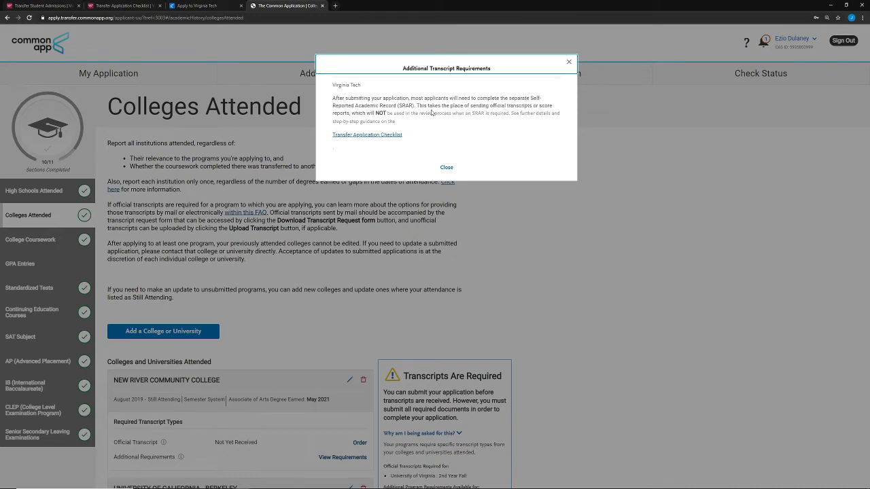
Expand the Self-Reported Academic Record steps on the Transfer Application Checklist page, and return to Common App to close the transcript requirements notice.
{"action": "left_click", "coordinate": [124, 6]}
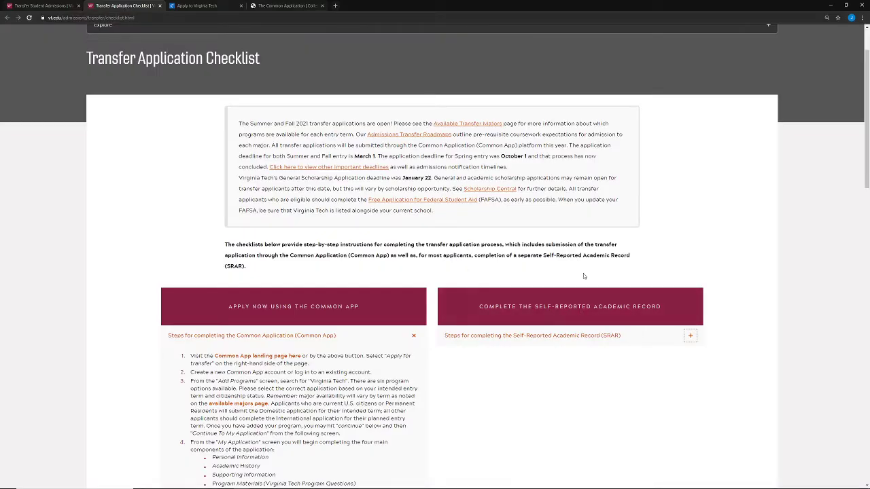
{"action": "left_click", "coordinate": [690, 335]}
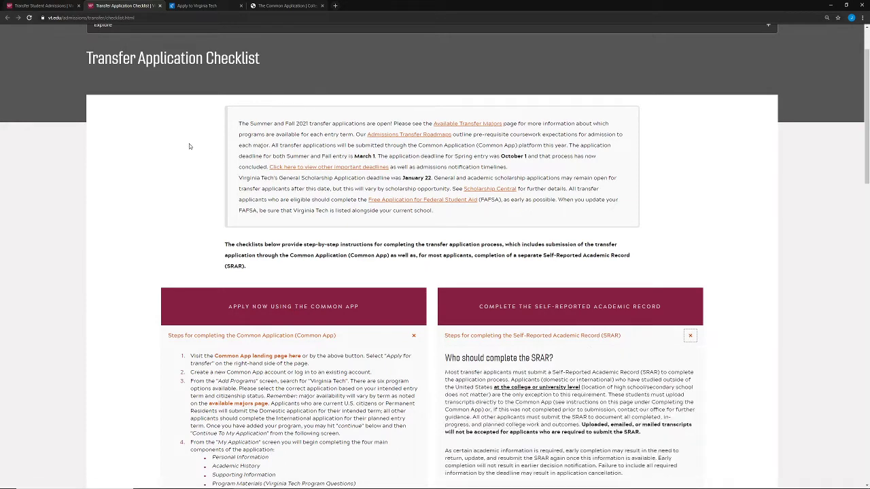
{"action": "left_click", "coordinate": [215, 5]}
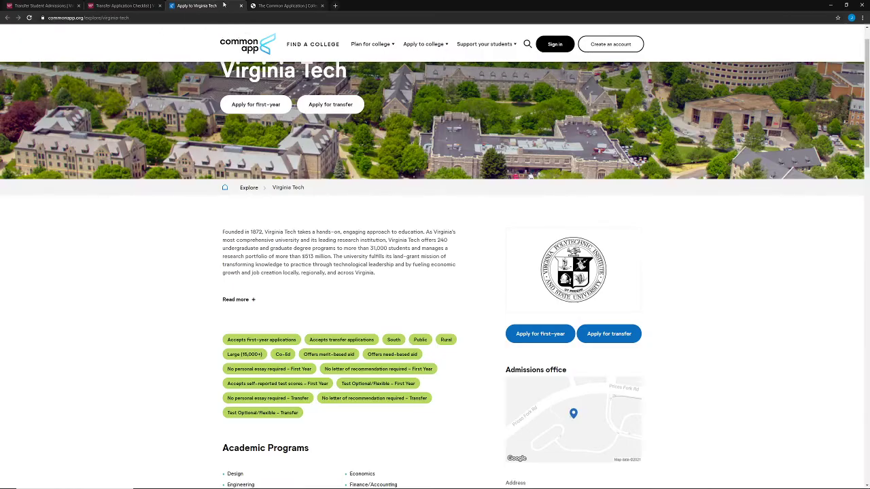
{"action": "left_click", "coordinate": [285, 5]}
{"action": "left_click", "coordinate": [447, 167]}
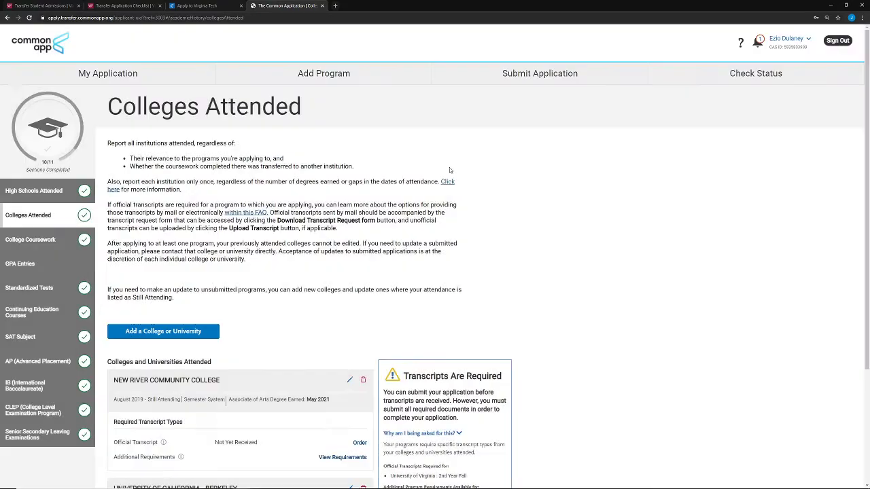
Check the College Coursework section and open the New River Community College entry in GPA Entries.
{"action": "scroll", "coordinate": [306, 259], "scroll_direction": "down", "scroll_amount": 2}
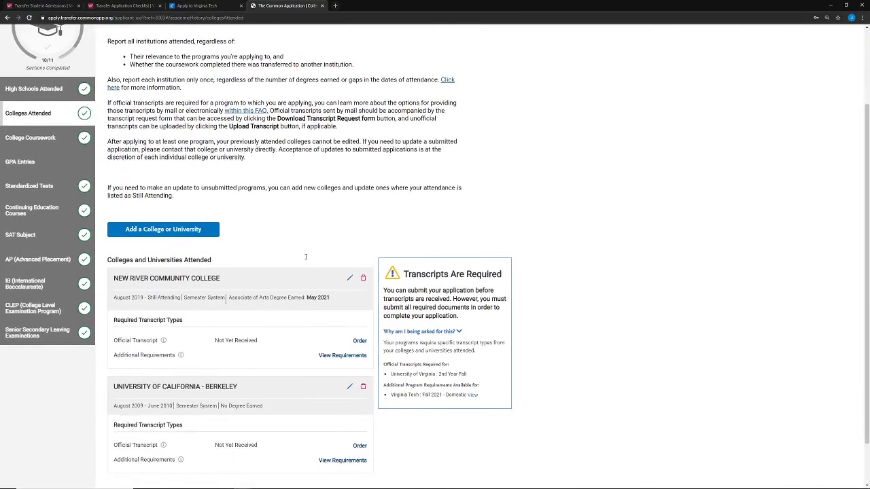
{"action": "left_click", "coordinate": [54, 145]}
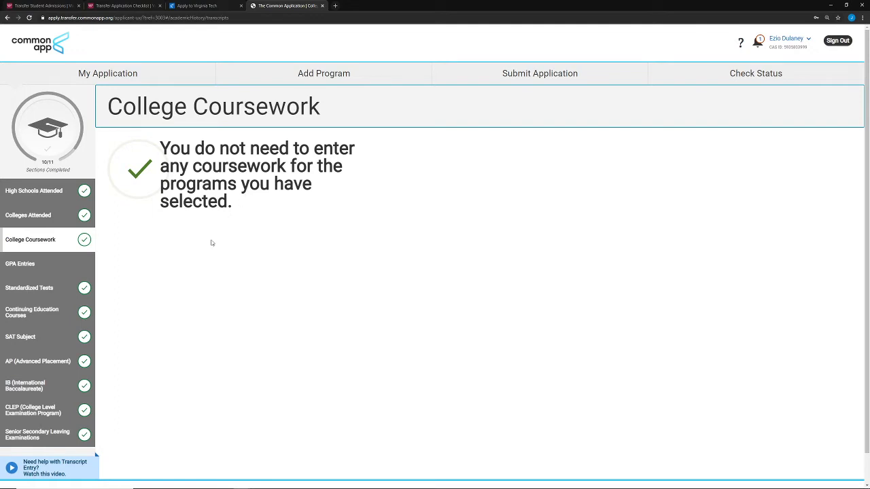
{"action": "left_click", "coordinate": [61, 271]}
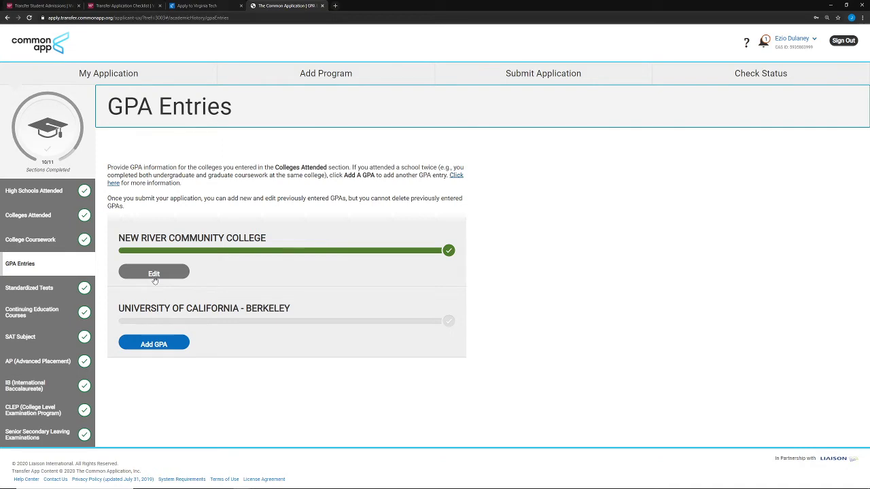
{"action": "left_click", "coordinate": [154, 274]}
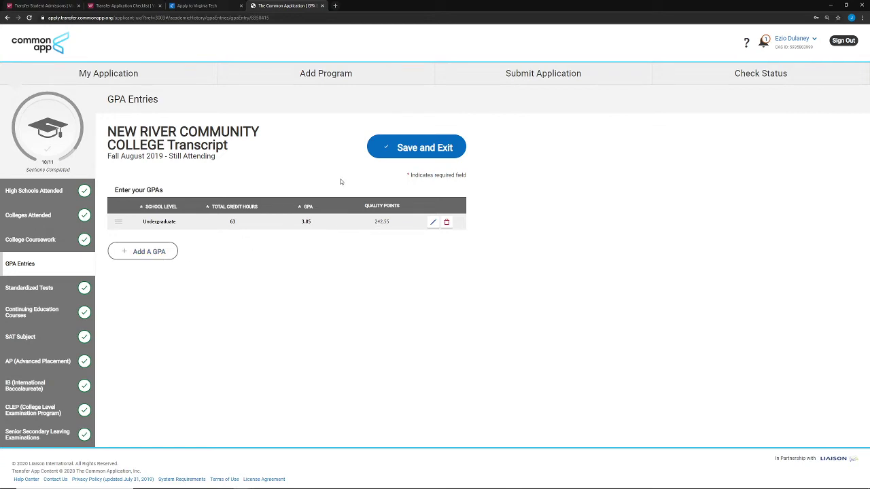
Open the Standardized Tests section and look through all the tests for which a score can be added.
{"action": "left_click", "coordinate": [49, 289]}
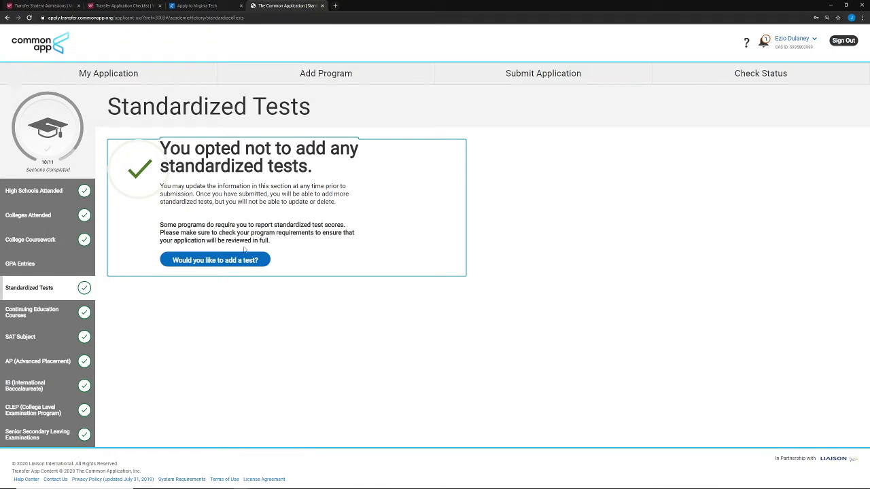
{"action": "left_click", "coordinate": [210, 265]}
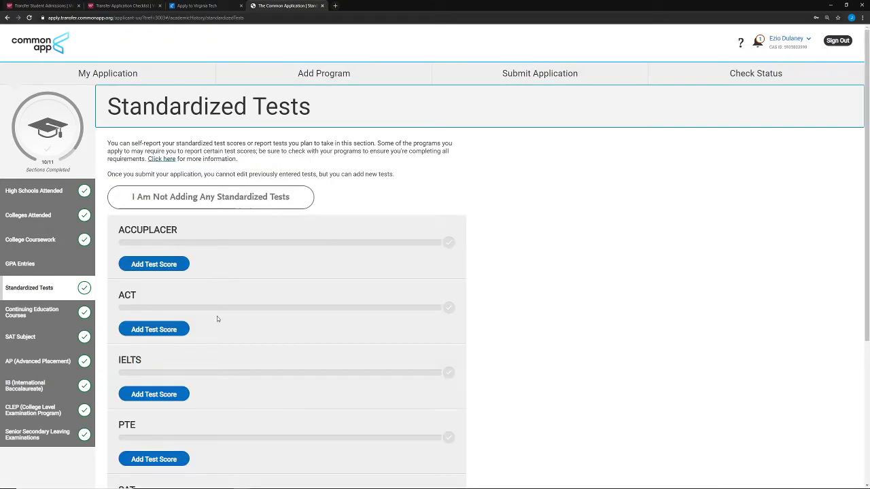
{"action": "scroll", "coordinate": [217, 319], "scroll_direction": "down", "scroll_amount": 3}
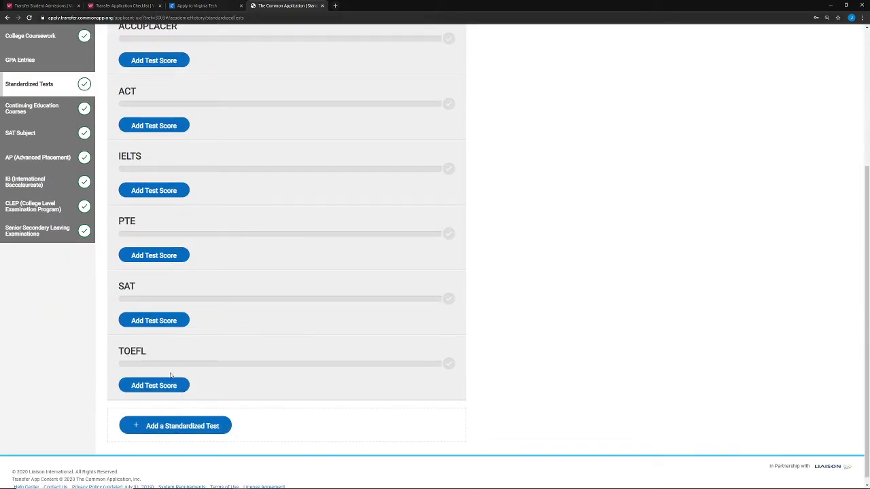
{"action": "scroll", "coordinate": [59, 355], "scroll_direction": "up", "scroll_amount": 1}
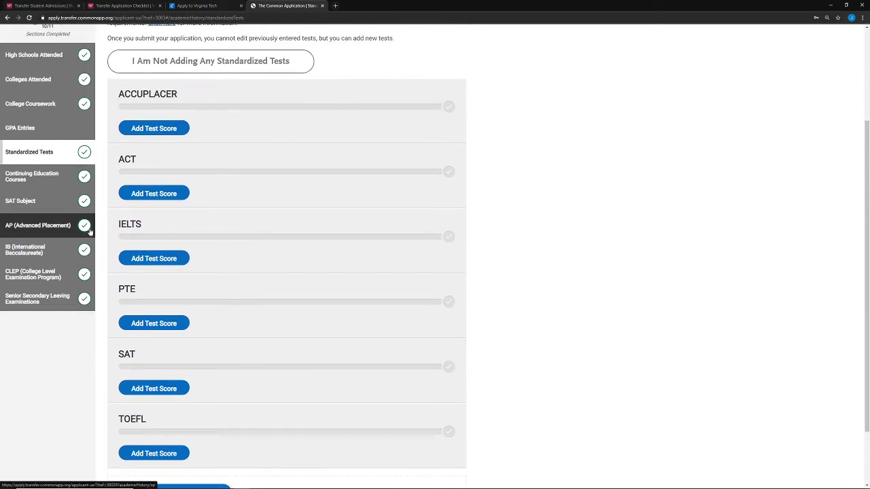
{"action": "scroll", "coordinate": [89, 232], "scroll_direction": "down", "scroll_amount": 2}
{"action": "scroll", "coordinate": [181, 192], "scroll_direction": "up", "scroll_amount": 3}
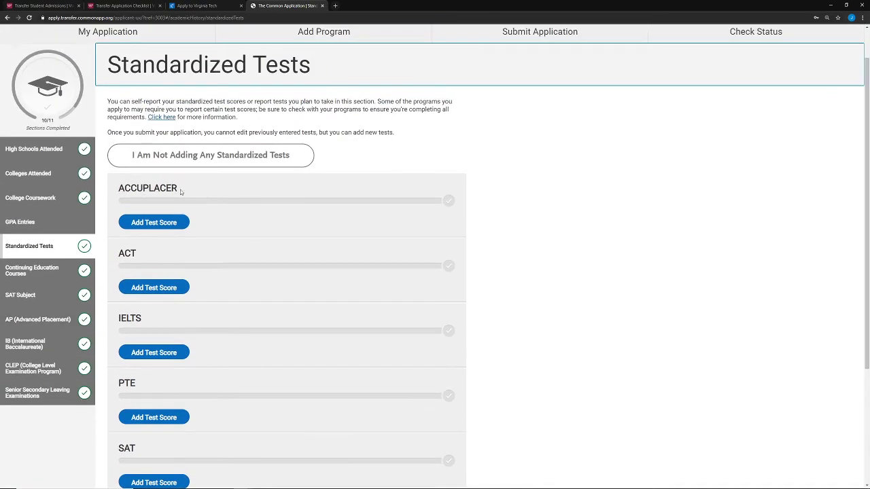
Look through the Continuing Education Courses section with its blank course form, and the SAT Subject, AP and IB sections.
{"action": "left_click", "coordinate": [27, 275]}
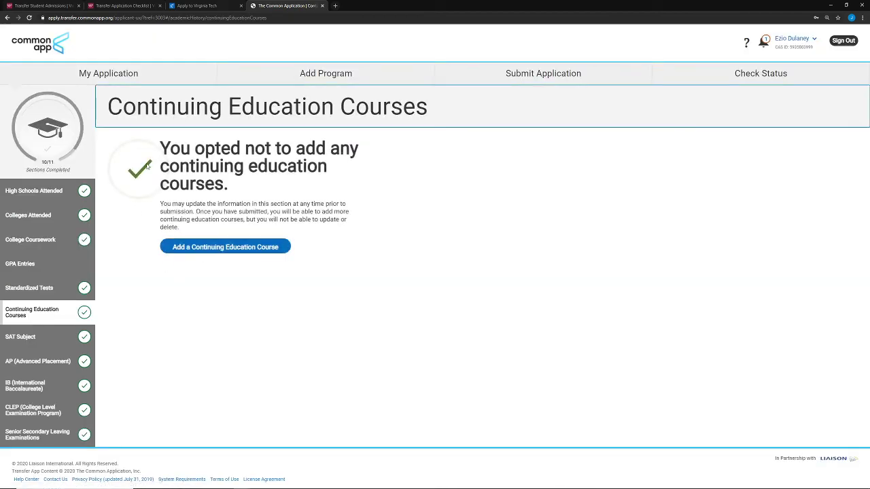
{"action": "left_click", "coordinate": [218, 248]}
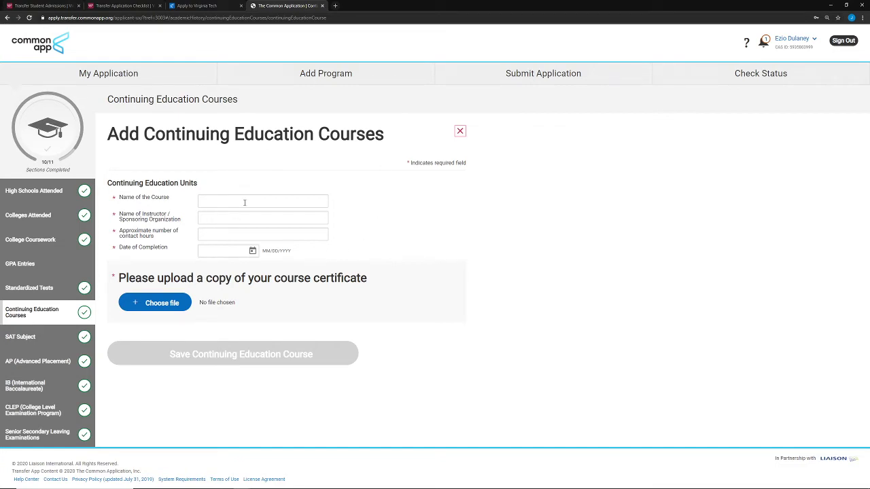
{"action": "left_click", "coordinate": [48, 346]}
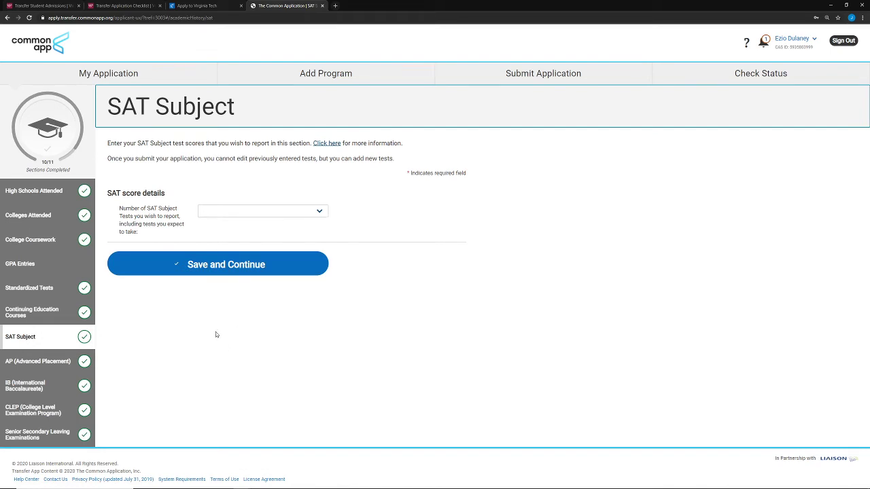
{"action": "left_click", "coordinate": [38, 363]}
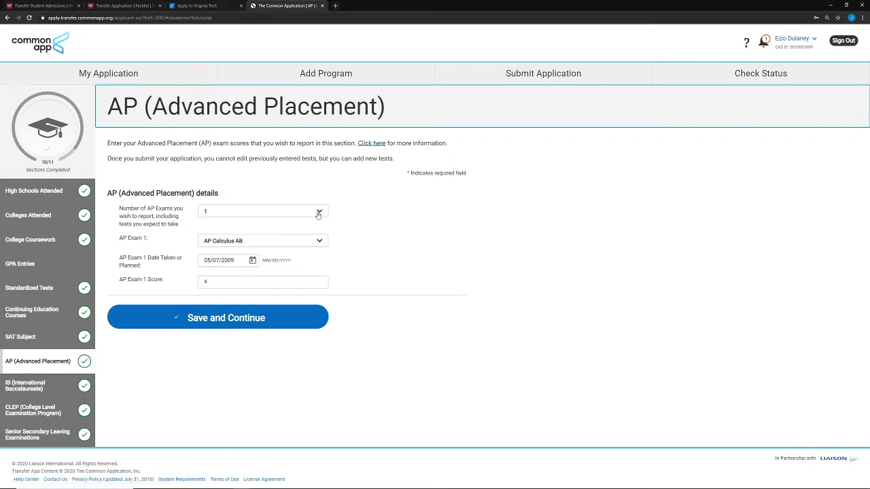
{"action": "left_click", "coordinate": [40, 395]}
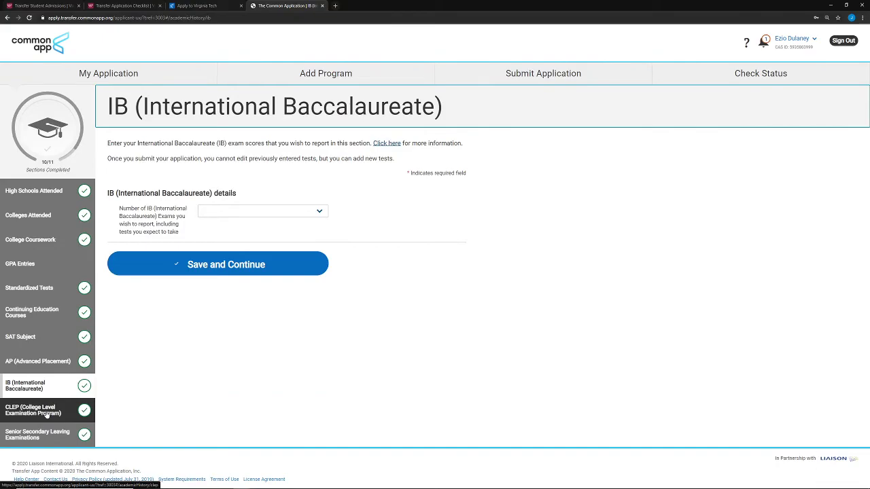
Check the CLEP section, then save the Senior Secondary Leaving Examinations section and return to the dashboard.
{"action": "left_click", "coordinate": [46, 412]}
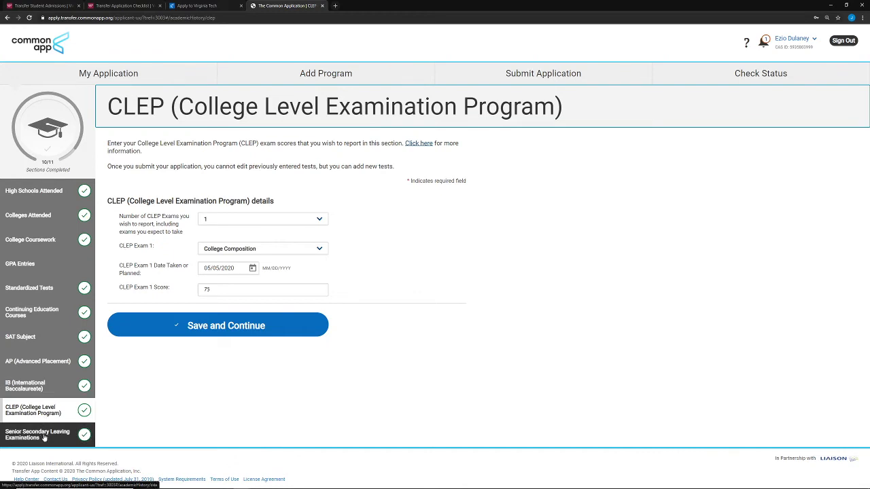
{"action": "left_click", "coordinate": [43, 437]}
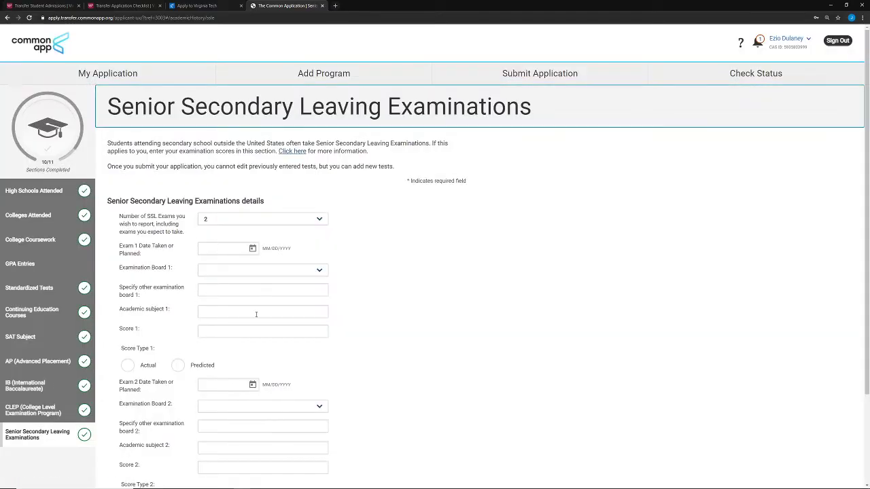
{"action": "scroll", "coordinate": [216, 349], "scroll_direction": "down", "scroll_amount": 3}
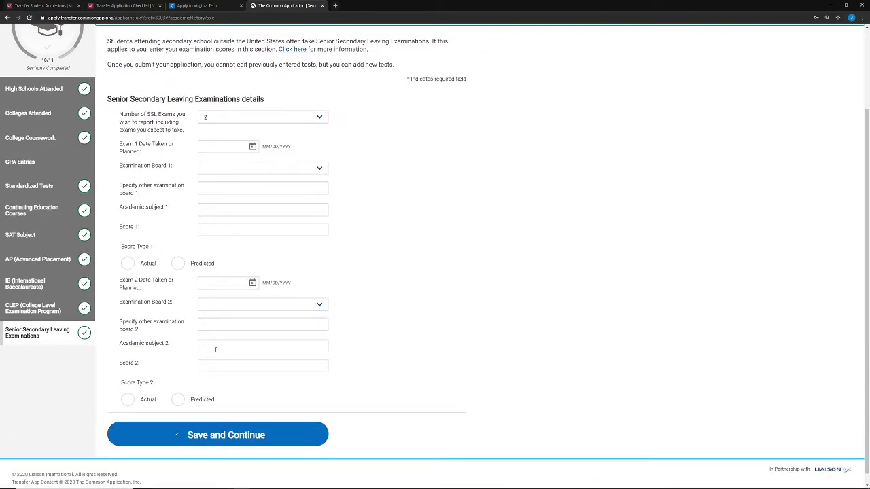
{"action": "left_click", "coordinate": [214, 433]}
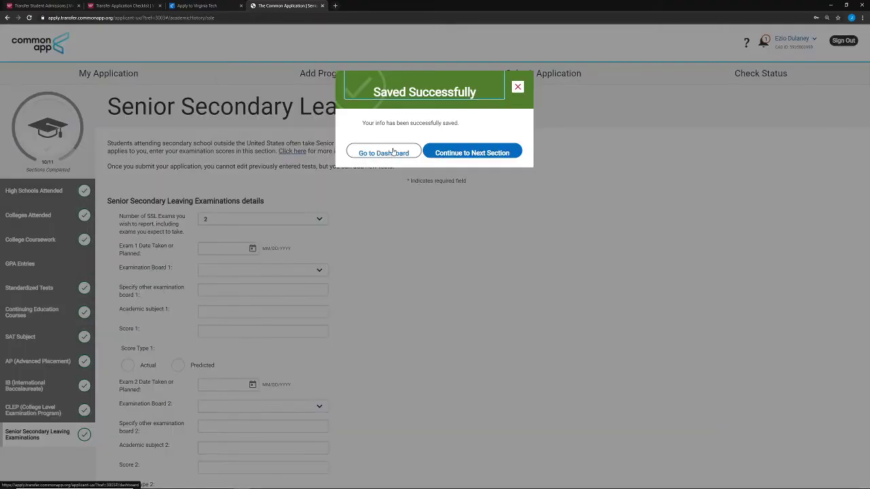
{"action": "left_click", "coordinate": [393, 152]}
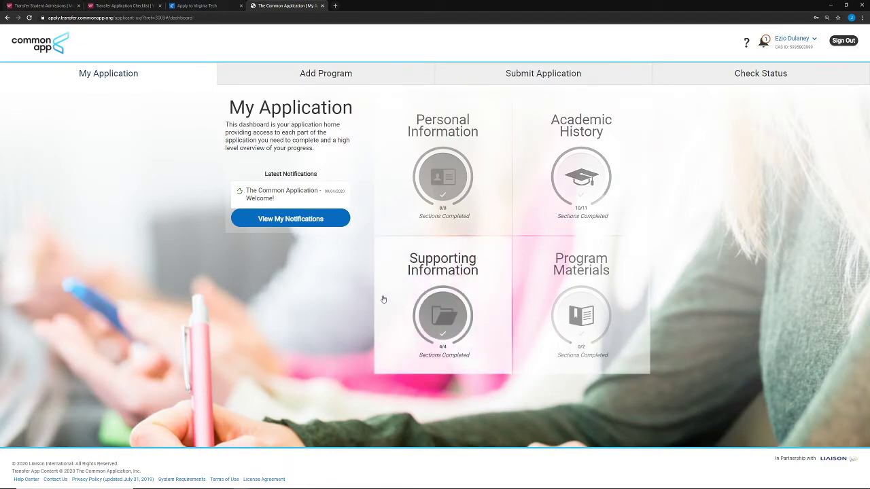
Open Experiences under Supporting Information and look through all the fields of a blank new experience form.
{"action": "left_click", "coordinate": [410, 280]}
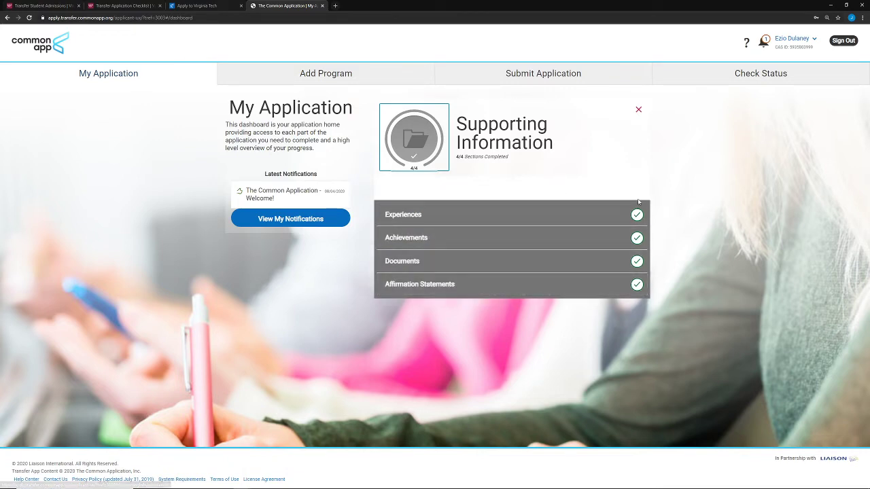
{"action": "left_click", "coordinate": [460, 218]}
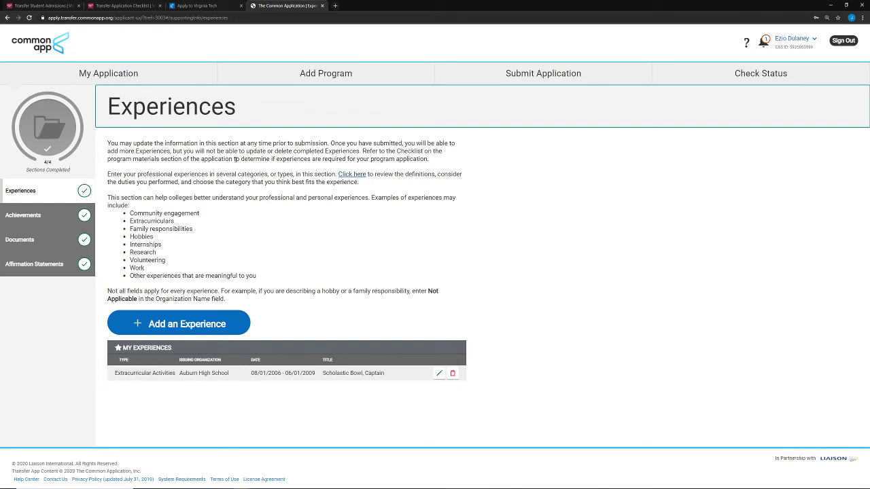
{"action": "left_click", "coordinate": [174, 327]}
{"action": "scroll", "coordinate": [201, 254], "scroll_direction": "down", "scroll_amount": 3}
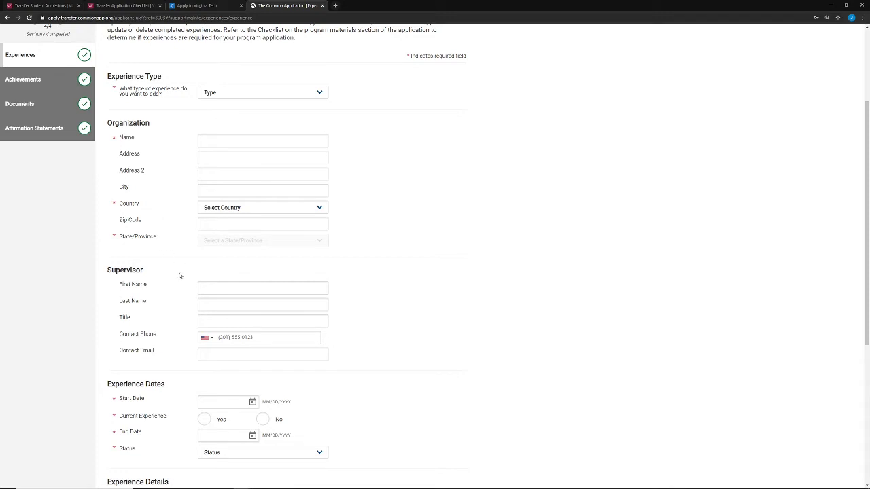
{"action": "scroll", "coordinate": [180, 275], "scroll_direction": "down", "scroll_amount": 1}
{"action": "scroll", "coordinate": [179, 276], "scroll_direction": "down", "scroll_amount": 1}
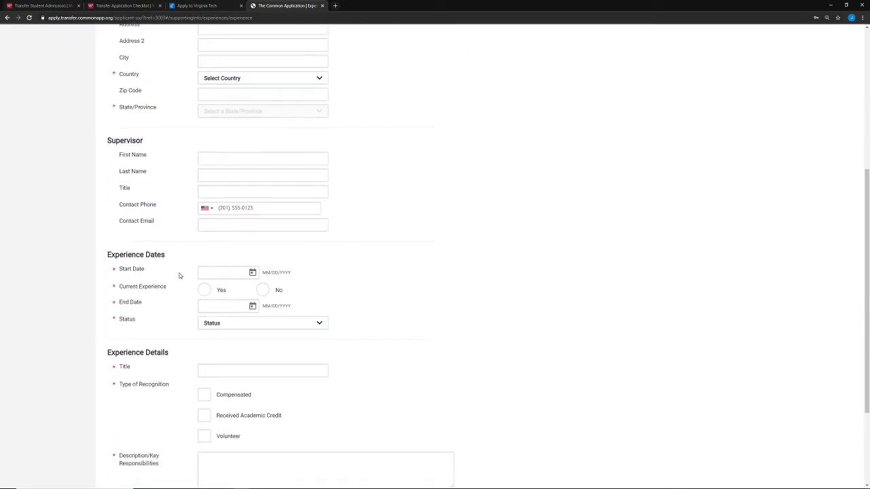
{"action": "scroll", "coordinate": [123, 246], "scroll_direction": "down", "scroll_amount": 1}
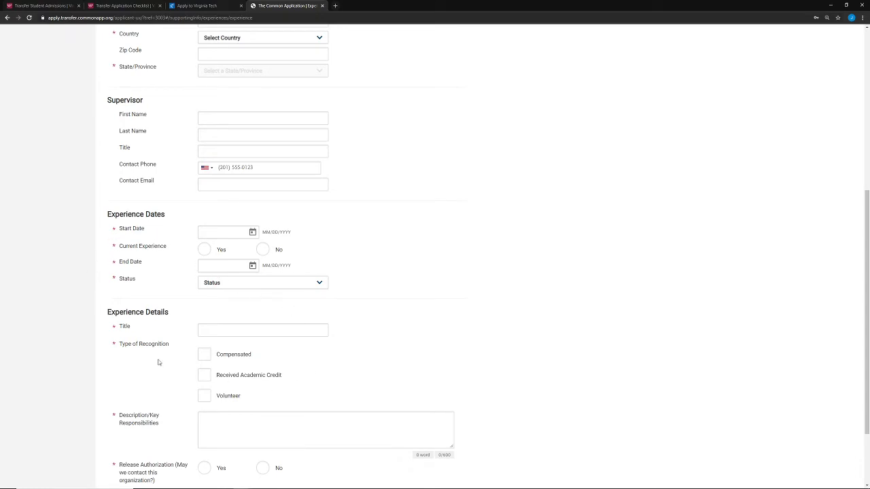
{"action": "scroll", "coordinate": [158, 363], "scroll_direction": "down", "scroll_amount": 1}
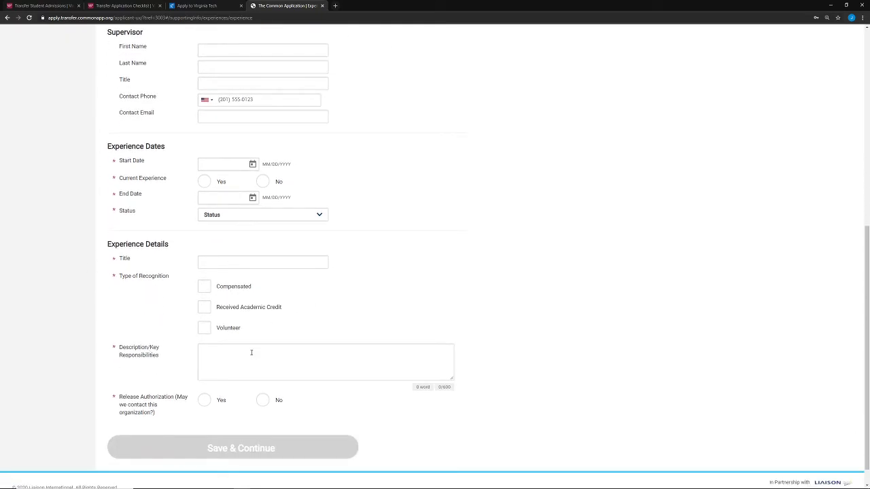
{"action": "scroll", "coordinate": [248, 346], "scroll_direction": "up", "scroll_amount": 5}
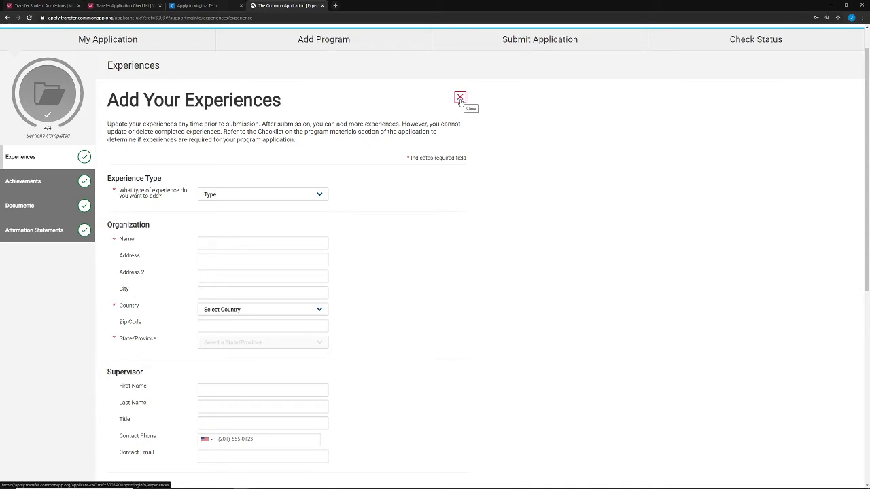
Open a blank new achievement form in the Achievements section and view the available achievement types.
{"action": "left_click", "coordinate": [51, 188]}
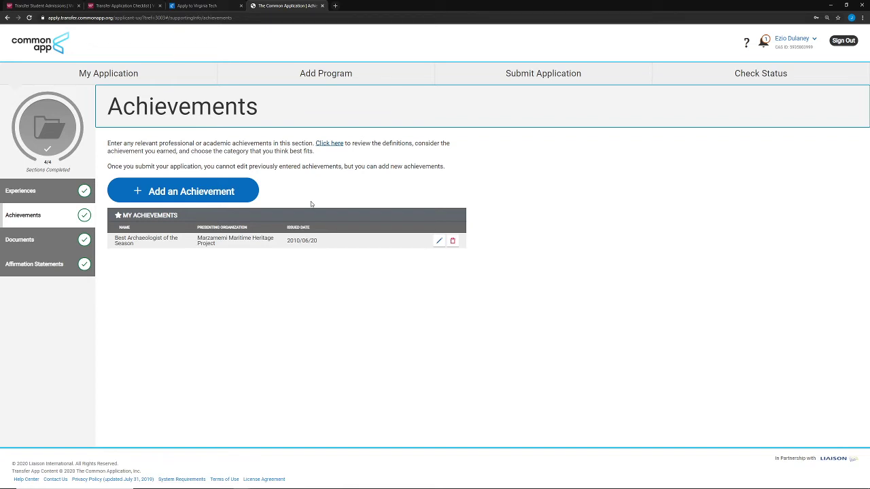
{"action": "left_click", "coordinate": [164, 193]}
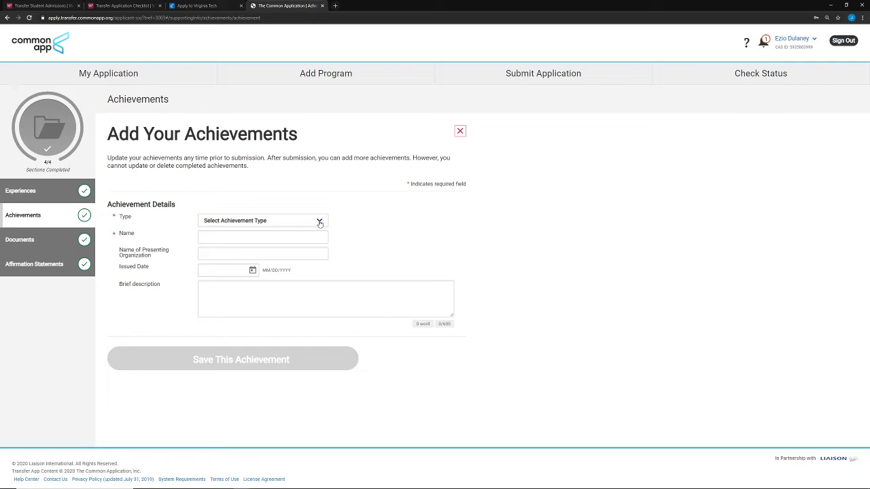
{"action": "left_click", "coordinate": [318, 222]}
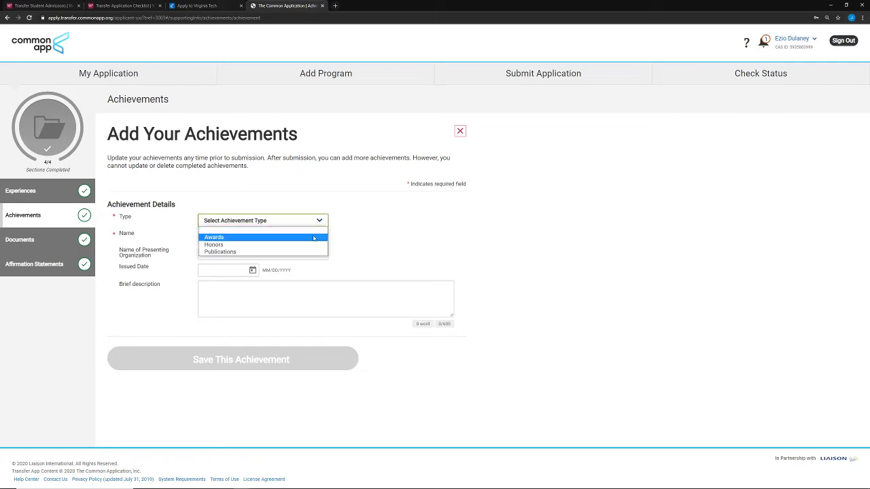
{"action": "left_click", "coordinate": [346, 259]}
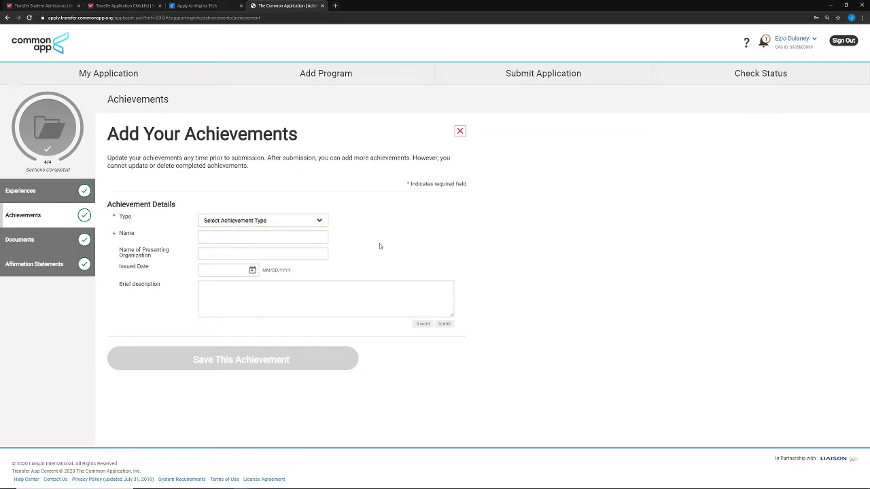
Open the Documents section's upload page and look over the upload tips and the document types that can be added.
{"action": "left_click", "coordinate": [55, 242]}
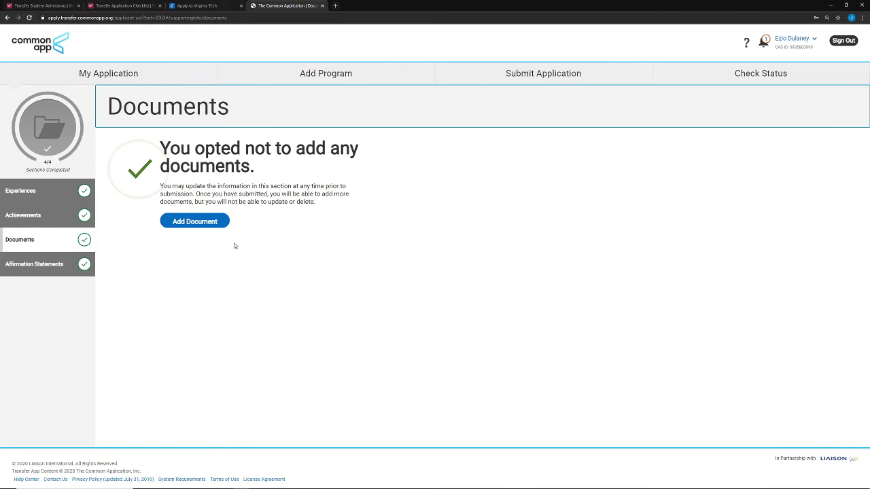
{"action": "left_click", "coordinate": [194, 221]}
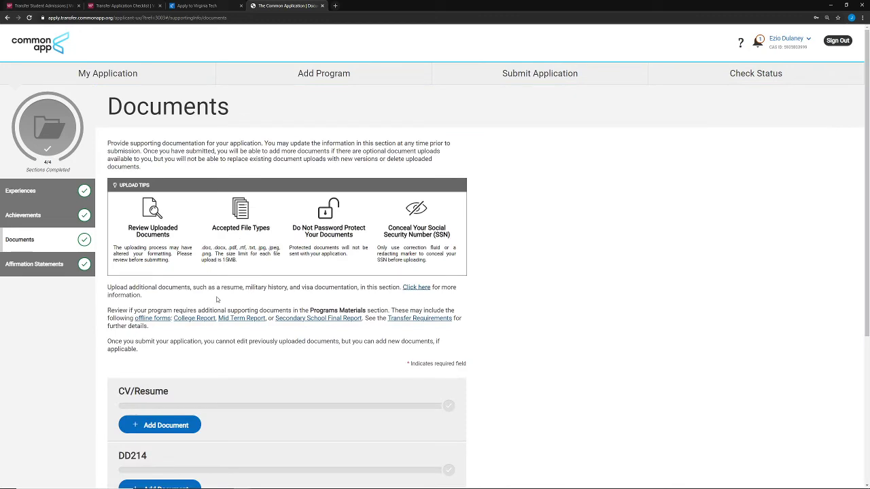
{"action": "scroll", "coordinate": [225, 319], "scroll_direction": "down", "scroll_amount": 2}
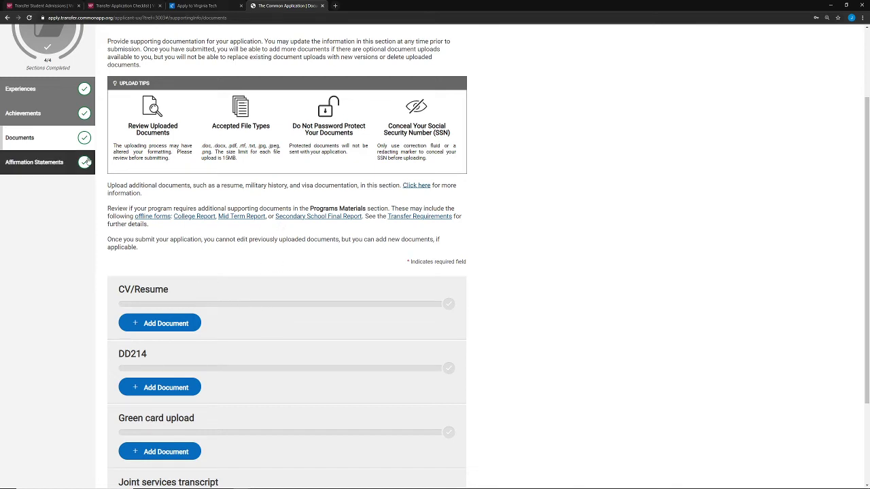
Review the Affirmation Statements down to the applicant signature, save the section and return to the dashboard.
{"action": "left_click", "coordinate": [54, 163]}
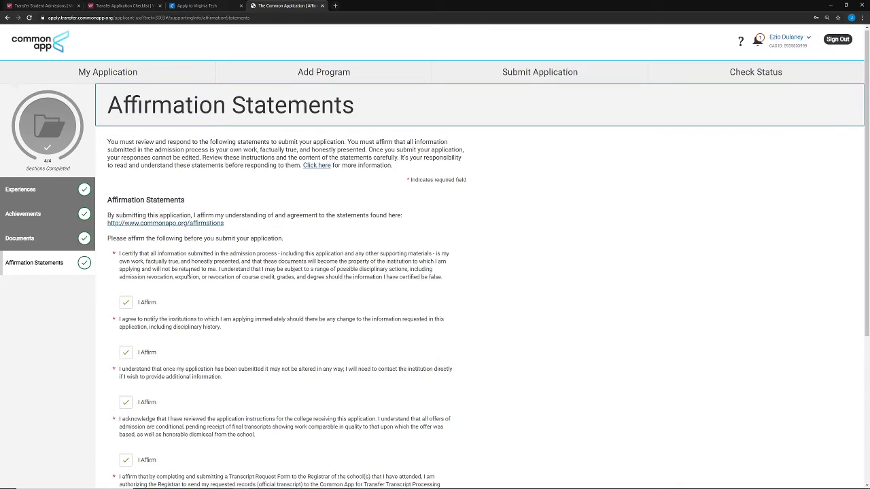
{"action": "scroll", "coordinate": [188, 274], "scroll_direction": "down", "scroll_amount": 2}
{"action": "scroll", "coordinate": [189, 276], "scroll_direction": "down", "scroll_amount": 4}
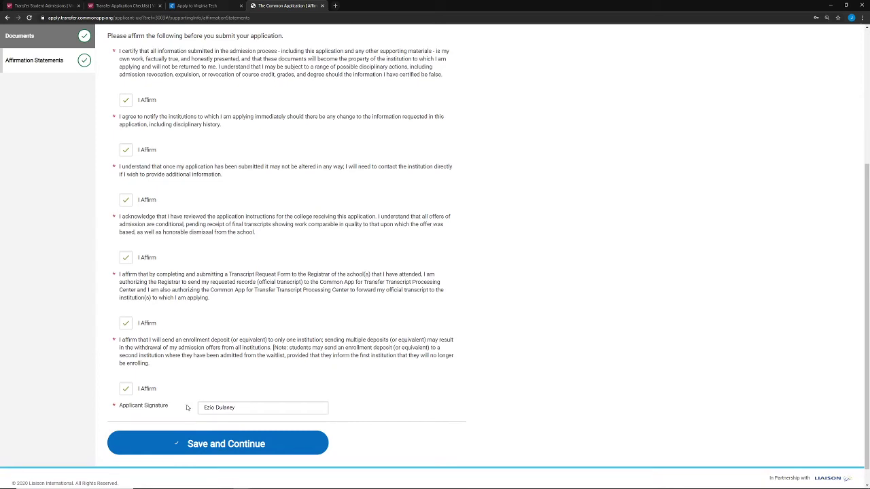
{"action": "left_click", "coordinate": [228, 448]}
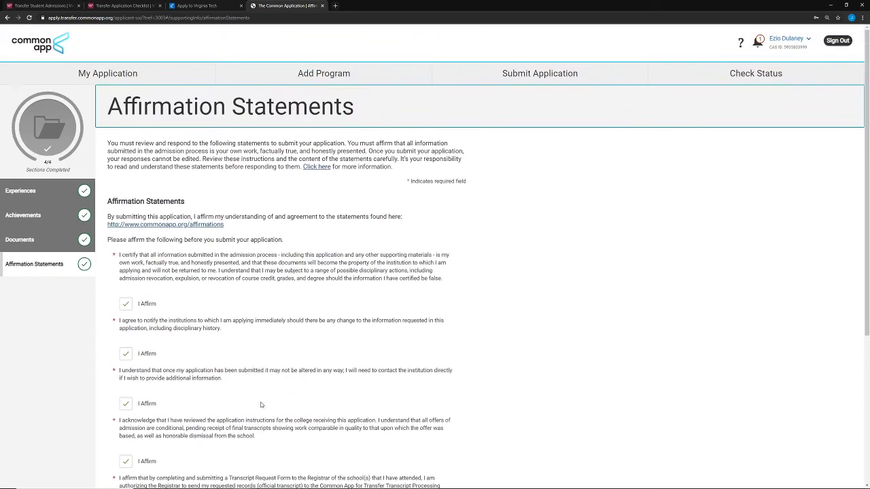
{"action": "scroll", "coordinate": [235, 436], "scroll_direction": "down", "scroll_amount": 5}
{"action": "left_click", "coordinate": [234, 431]}
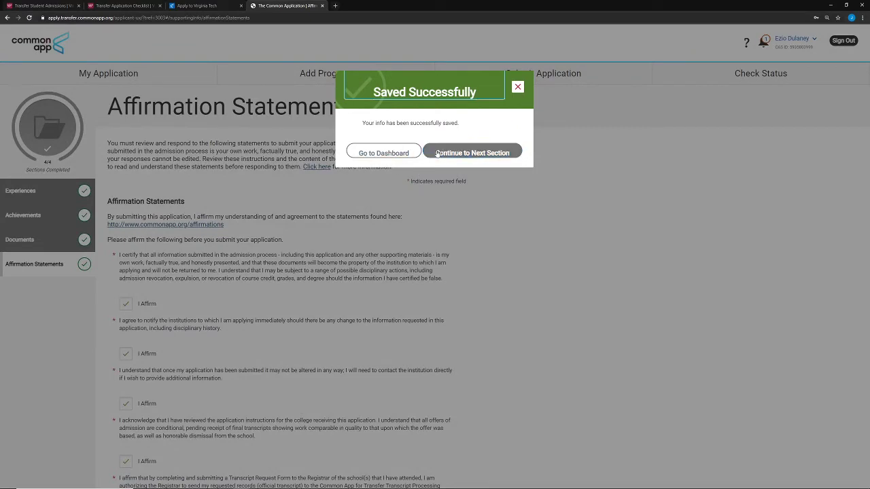
{"action": "left_click", "coordinate": [391, 155]}
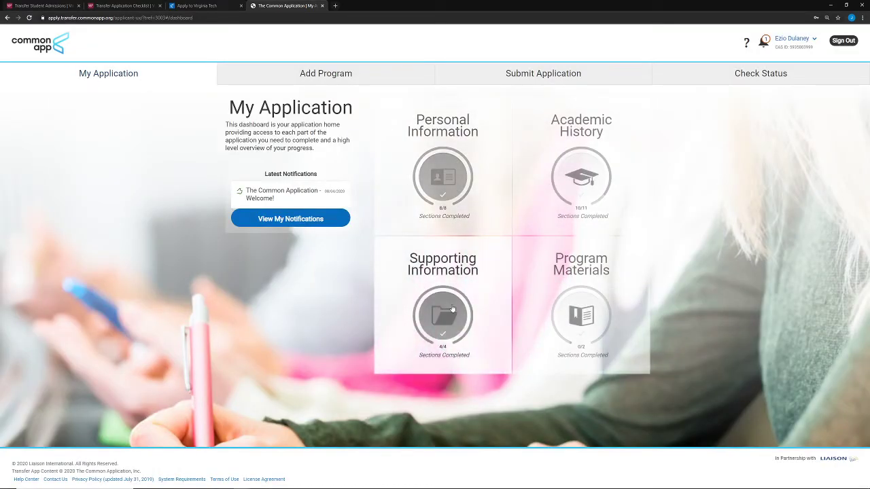
Open Virginia Tech's Fall 2021 - Domestic entry in Program Materials and read its home page down to Program Details.
{"action": "left_click", "coordinate": [590, 274]}
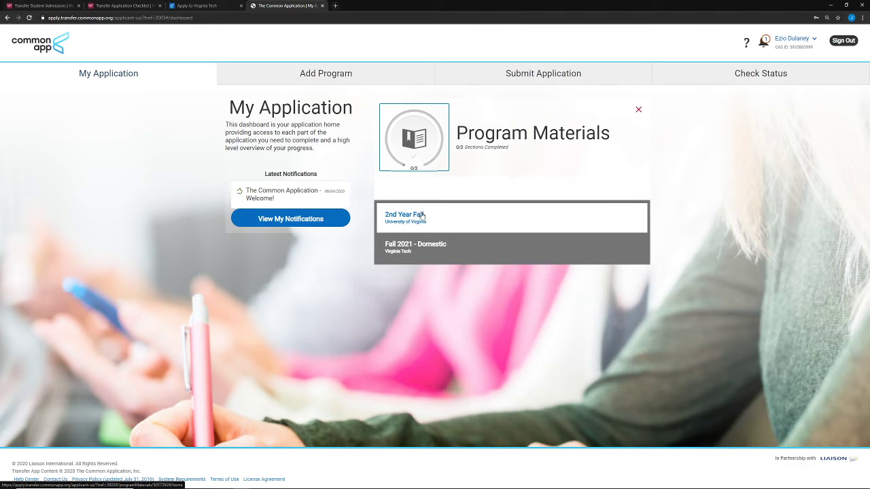
{"action": "left_click", "coordinate": [438, 253]}
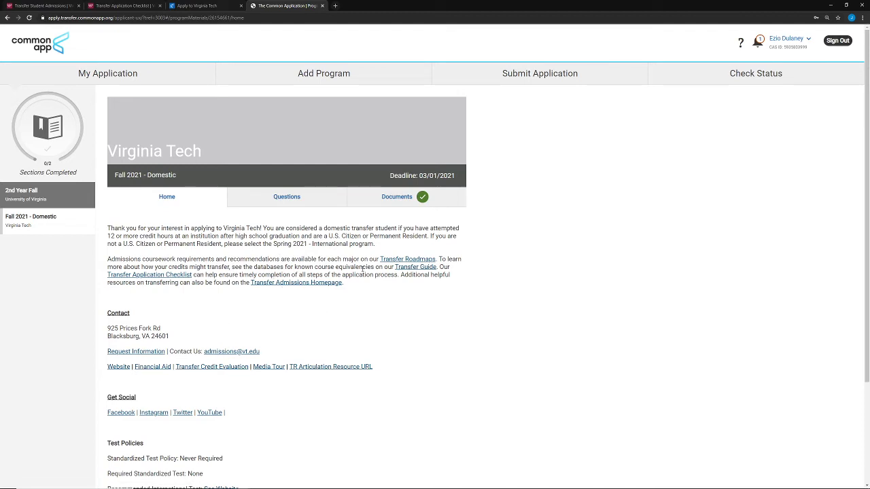
{"action": "scroll", "coordinate": [267, 283], "scroll_direction": "down", "scroll_amount": 1}
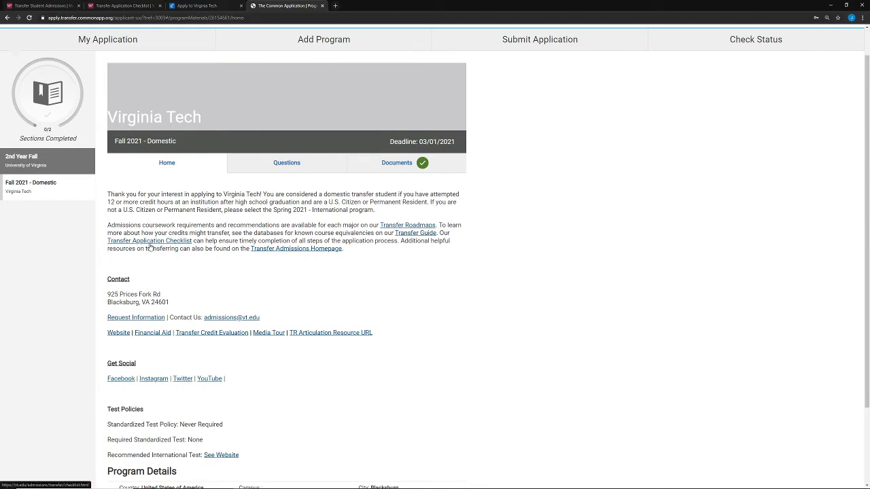
{"action": "scroll", "coordinate": [186, 333], "scroll_direction": "down", "scroll_amount": 1}
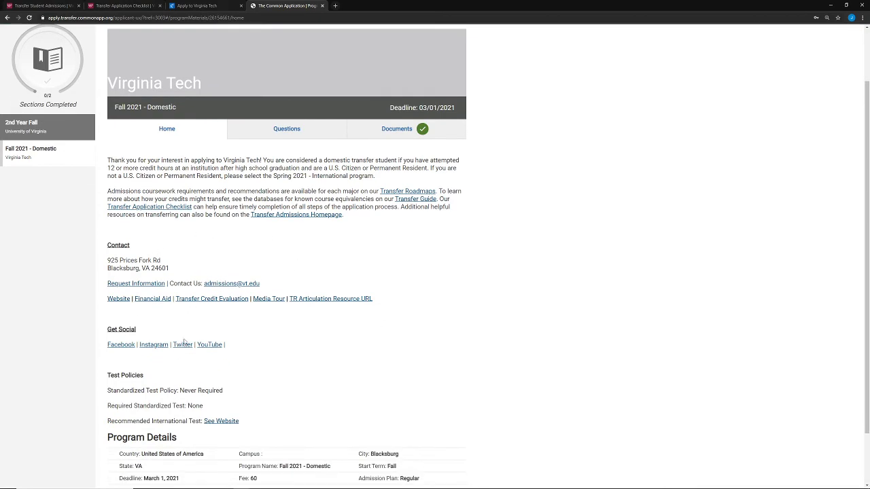
{"action": "scroll", "coordinate": [285, 370], "scroll_direction": "down", "scroll_amount": 1}
{"action": "scroll", "coordinate": [248, 335], "scroll_direction": "up", "scroll_amount": 1}
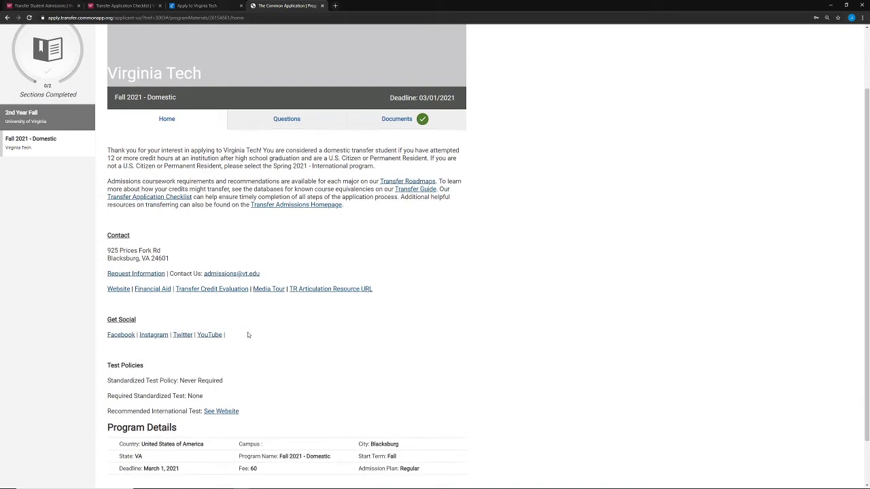
Open Virginia Tech's program Questions page and check the available start term options, leaving Fall 2021 selected.
{"action": "left_click", "coordinate": [296, 132]}
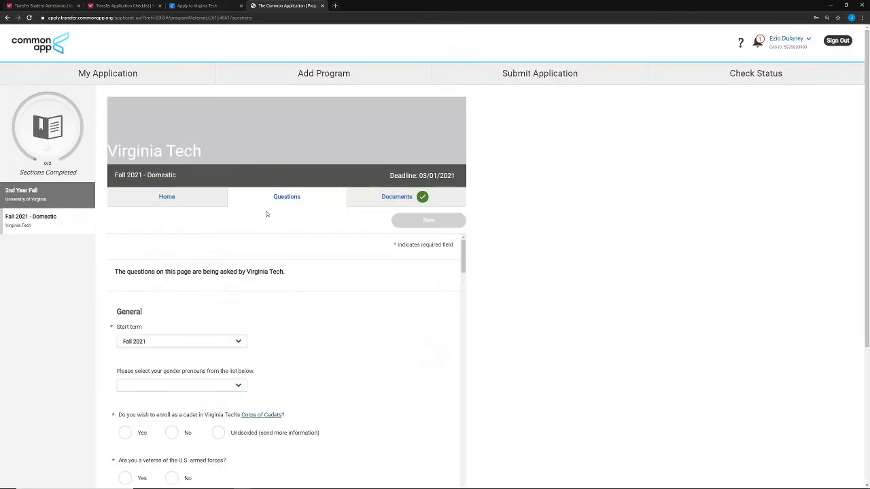
{"action": "scroll", "coordinate": [238, 283], "scroll_direction": "down", "scroll_amount": 1}
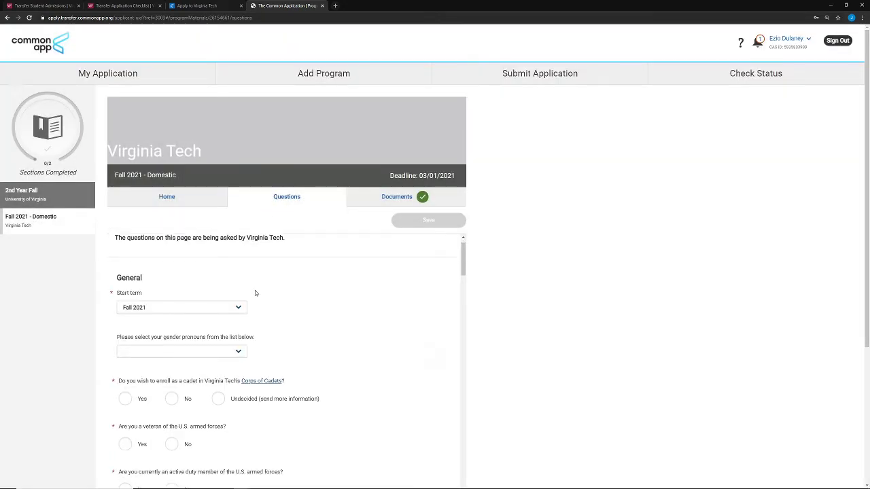
{"action": "scroll", "coordinate": [269, 313], "scroll_direction": "up", "scroll_amount": 1}
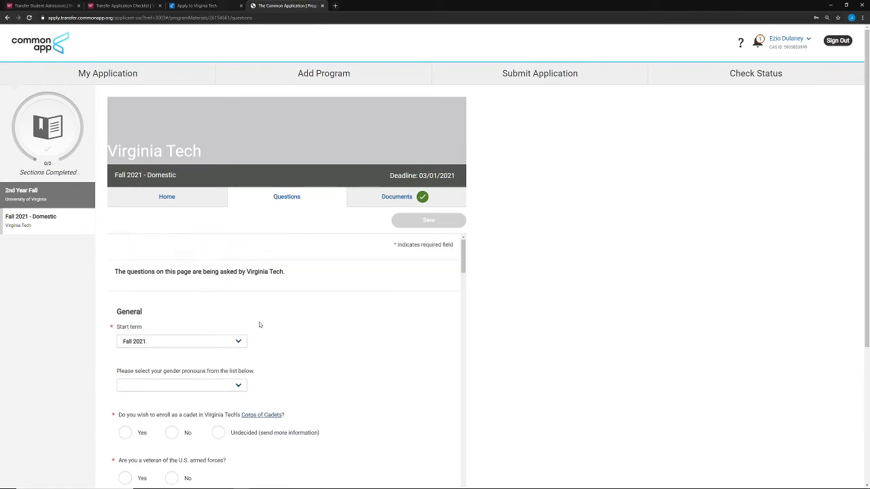
{"action": "left_click", "coordinate": [197, 343]}
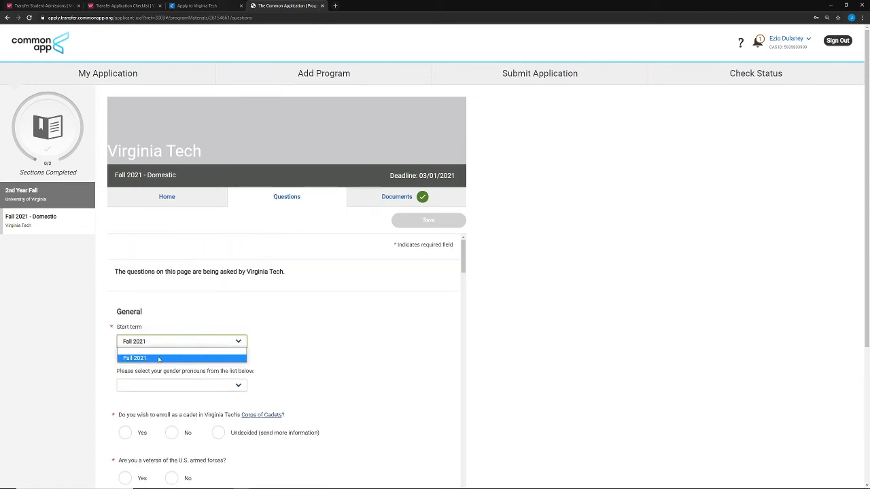
{"action": "left_click", "coordinate": [298, 345]}
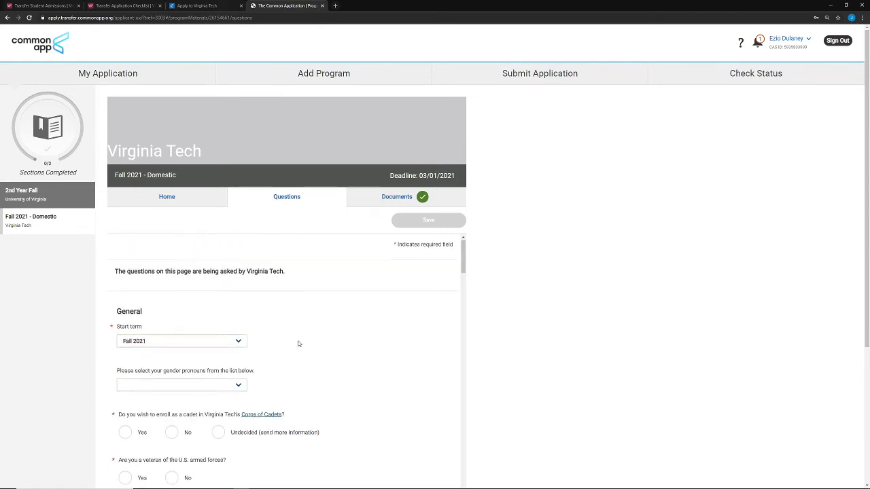
Review the General questions from gender pronouns through military service, pre-college programs, fee waiver and the transfer applicant acknowledgement.
{"action": "scroll", "coordinate": [287, 326], "scroll_direction": "down", "scroll_amount": 3}
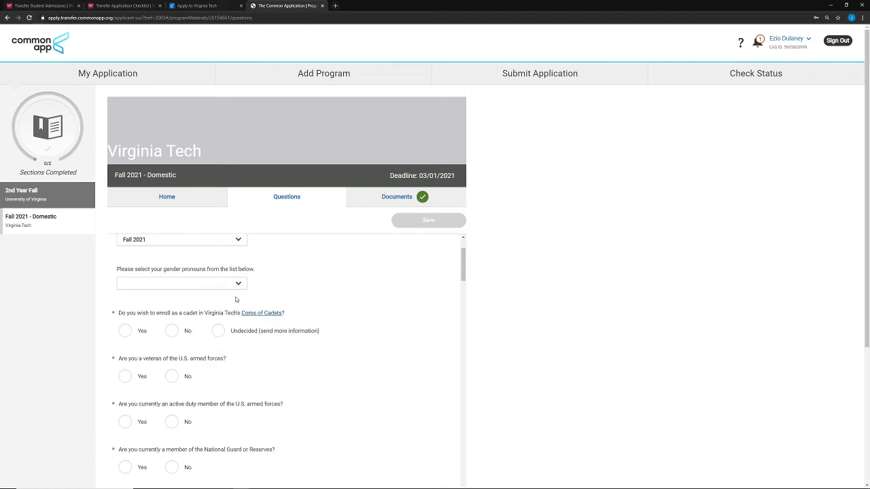
{"action": "scroll", "coordinate": [138, 367], "scroll_direction": "down", "scroll_amount": 2}
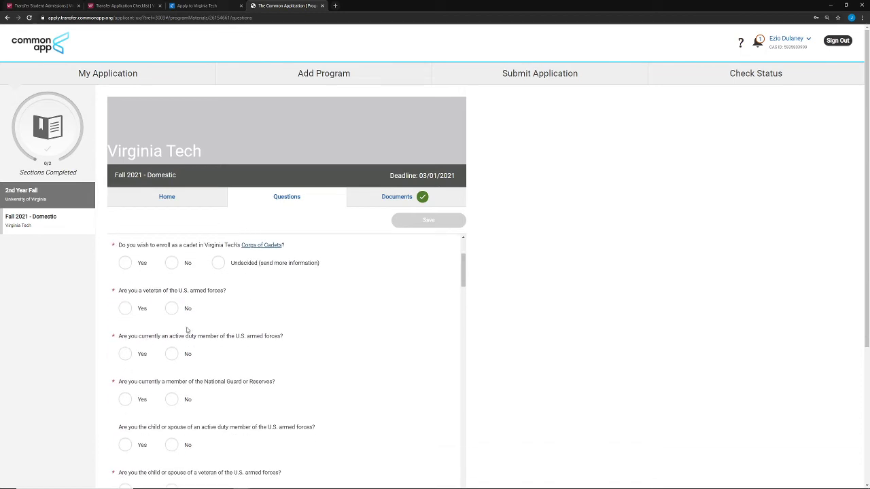
{"action": "scroll", "coordinate": [188, 332], "scroll_direction": "down", "scroll_amount": 3}
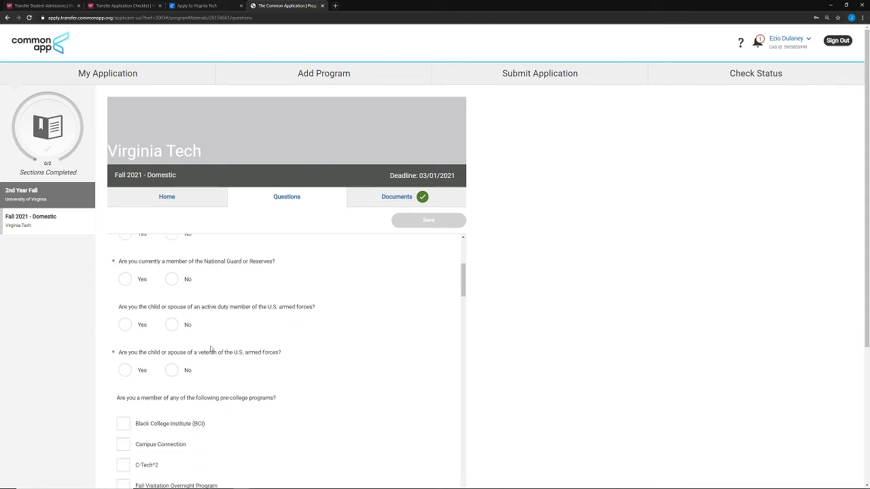
{"action": "scroll", "coordinate": [197, 326], "scroll_direction": "down", "scroll_amount": 2}
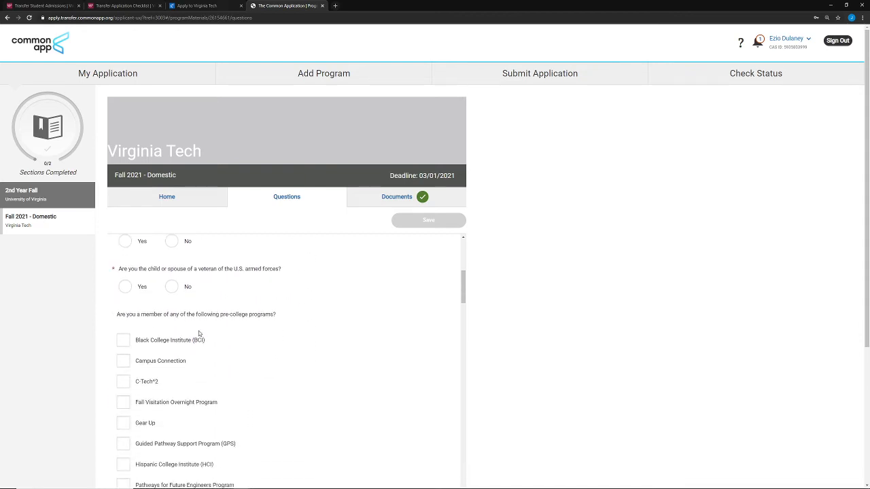
{"action": "scroll", "coordinate": [199, 333], "scroll_direction": "down", "scroll_amount": 3}
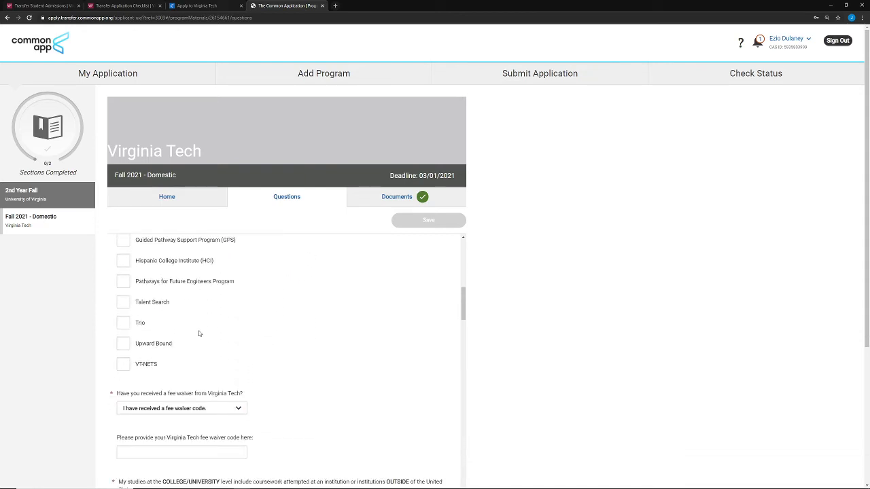
{"action": "scroll", "coordinate": [199, 333], "scroll_direction": "down", "scroll_amount": 1}
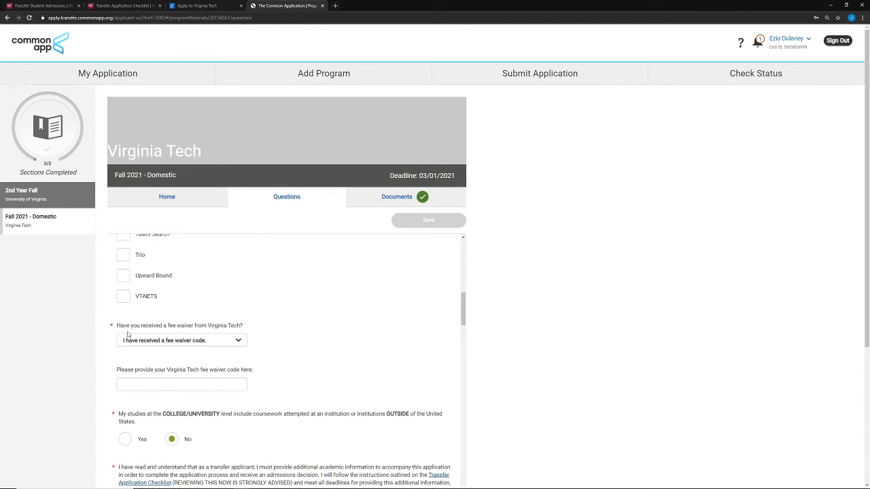
{"action": "scroll", "coordinate": [127, 334], "scroll_direction": "down", "scroll_amount": 1}
{"action": "scroll", "coordinate": [127, 333], "scroll_direction": "down", "scroll_amount": 2}
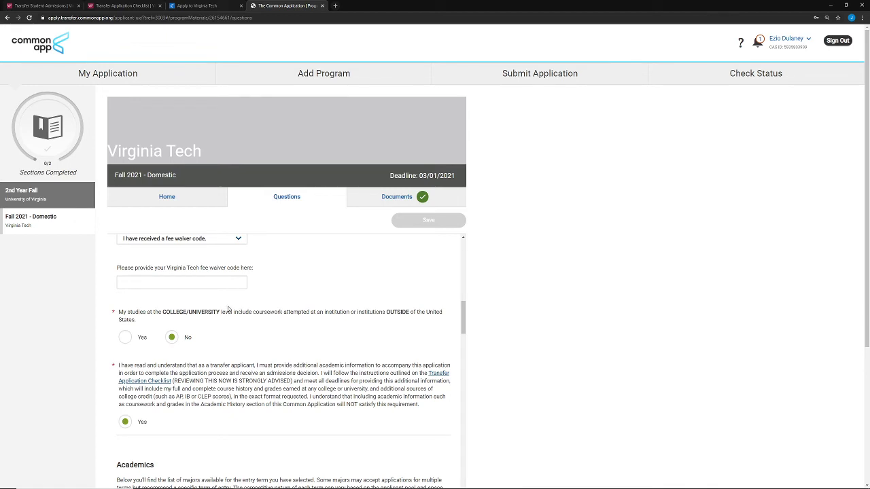
Try answering Yes to college coursework attempted outside the United States, and set the answer back to No.
{"action": "left_click", "coordinate": [126, 338]}
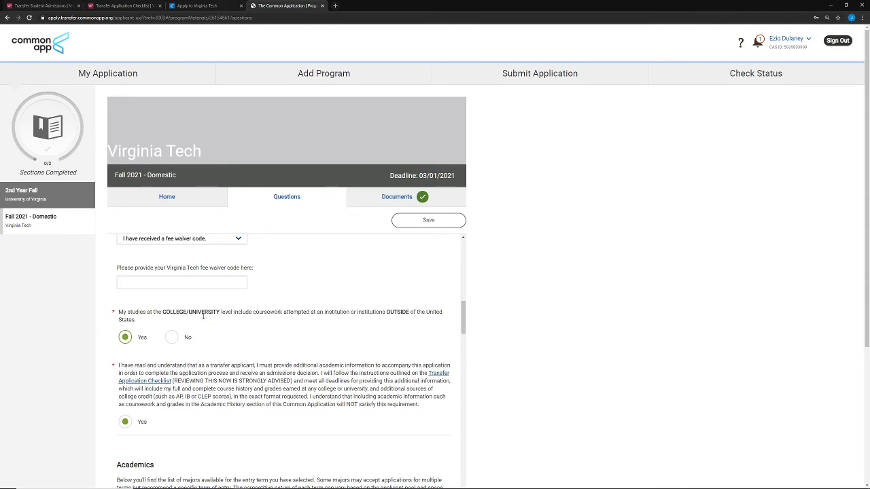
{"action": "left_click", "coordinate": [172, 337]}
{"action": "scroll", "coordinate": [231, 362], "scroll_direction": "down", "scroll_amount": 1}
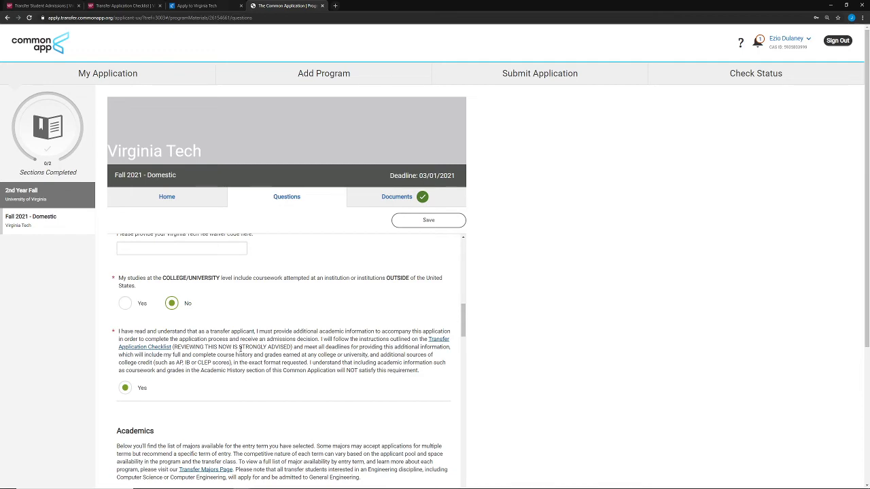
Browse the list of majors in the Academics section and select Landscape Horticulture and Design as the major.
{"action": "scroll", "coordinate": [240, 348], "scroll_direction": "down", "scroll_amount": 3}
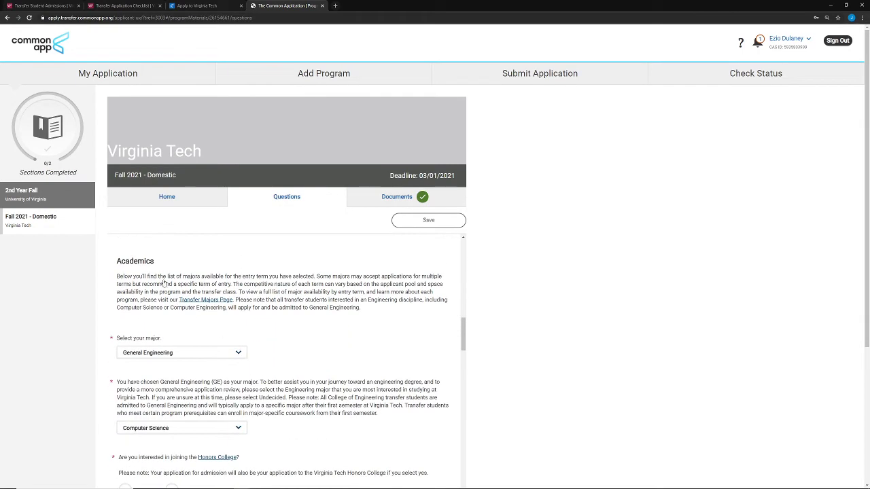
{"action": "scroll", "coordinate": [194, 322], "scroll_direction": "down", "scroll_amount": 1}
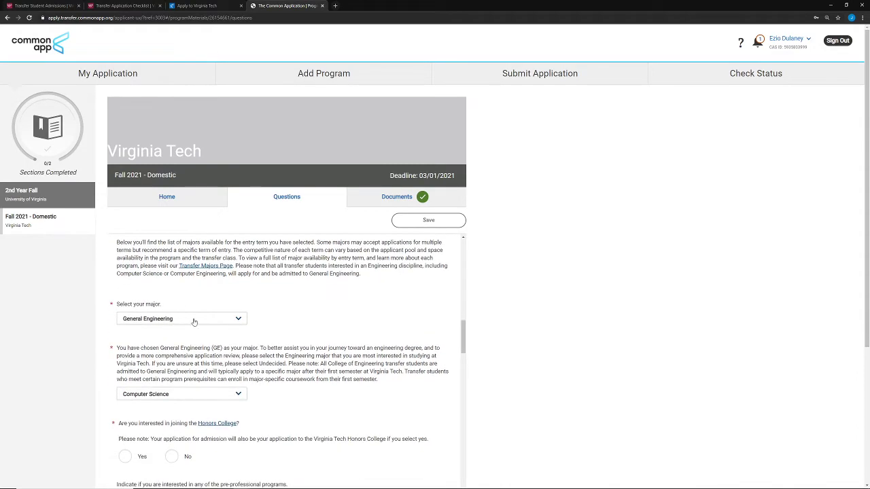
{"action": "left_click", "coordinate": [231, 321]}
{"action": "scroll", "coordinate": [207, 367], "scroll_direction": "up", "scroll_amount": 5}
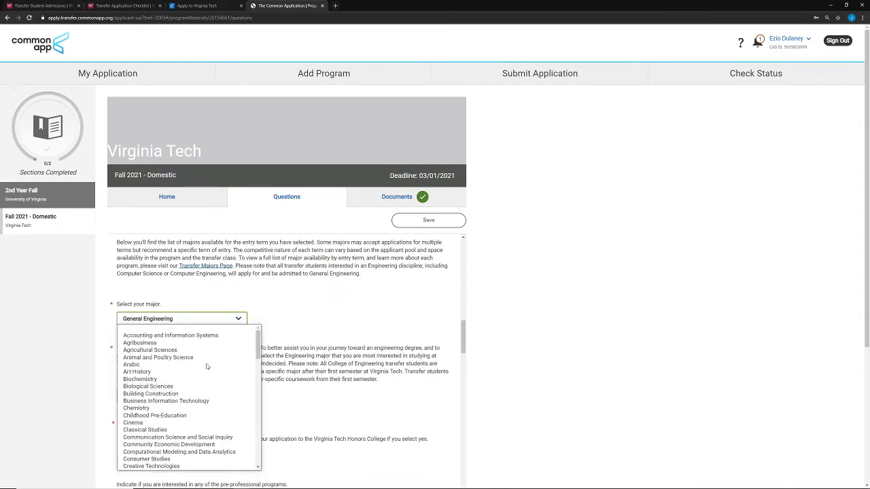
{"action": "scroll", "coordinate": [208, 367], "scroll_direction": "down", "scroll_amount": 5}
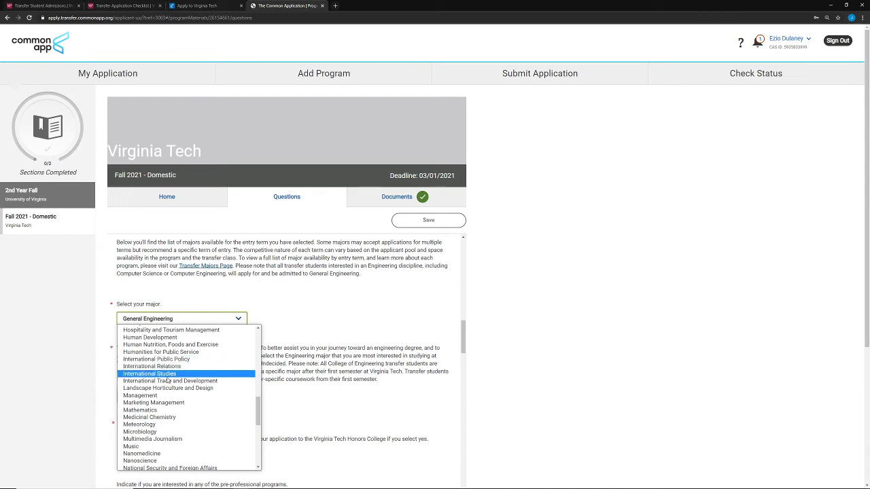
{"action": "left_click", "coordinate": [168, 388]}
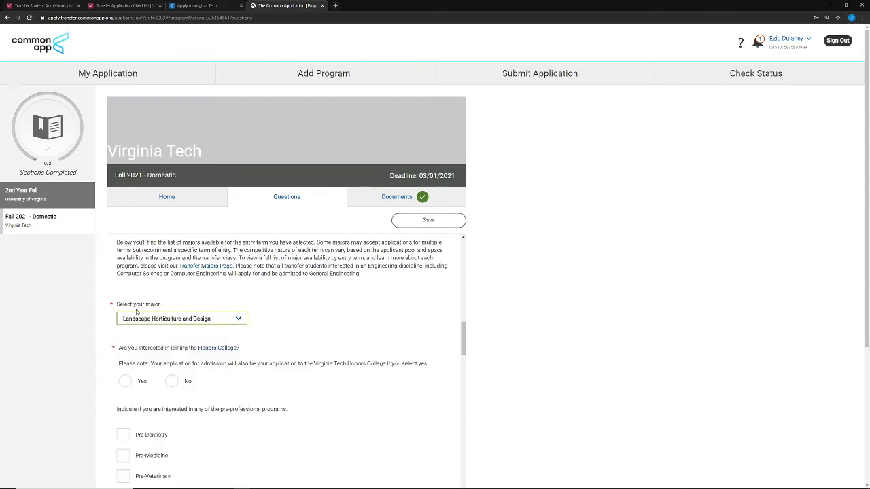
Set the major in the Academics section to General Engineering.
{"action": "left_click", "coordinate": [223, 319]}
{"action": "scroll", "coordinate": [172, 369], "scroll_direction": "up", "scroll_amount": 3}
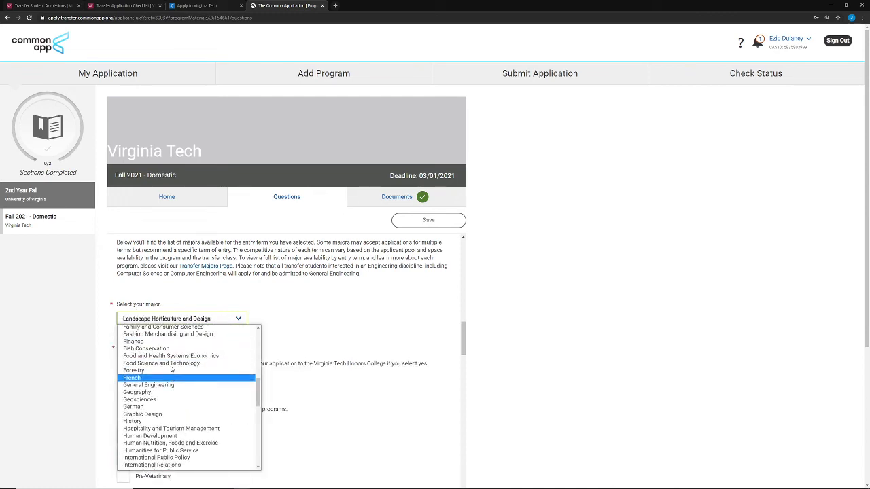
{"action": "scroll", "coordinate": [171, 369], "scroll_direction": "up", "scroll_amount": 5}
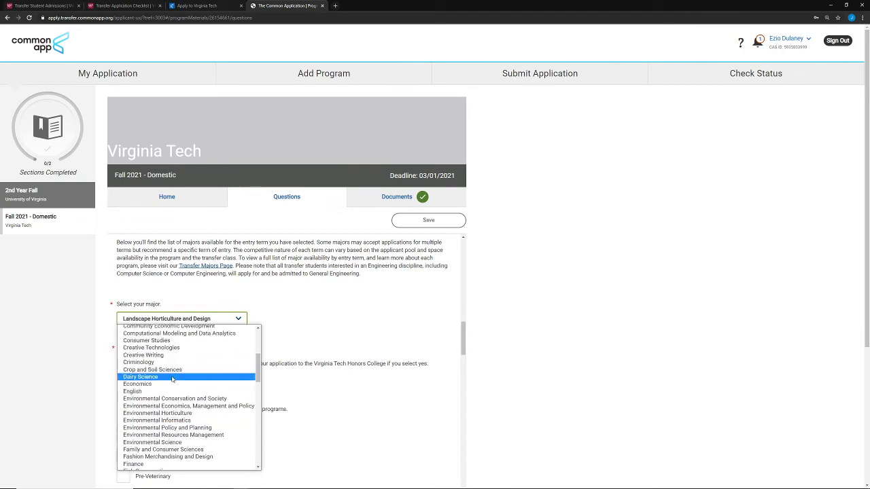
{"action": "scroll", "coordinate": [173, 384], "scroll_direction": "down", "scroll_amount": 5}
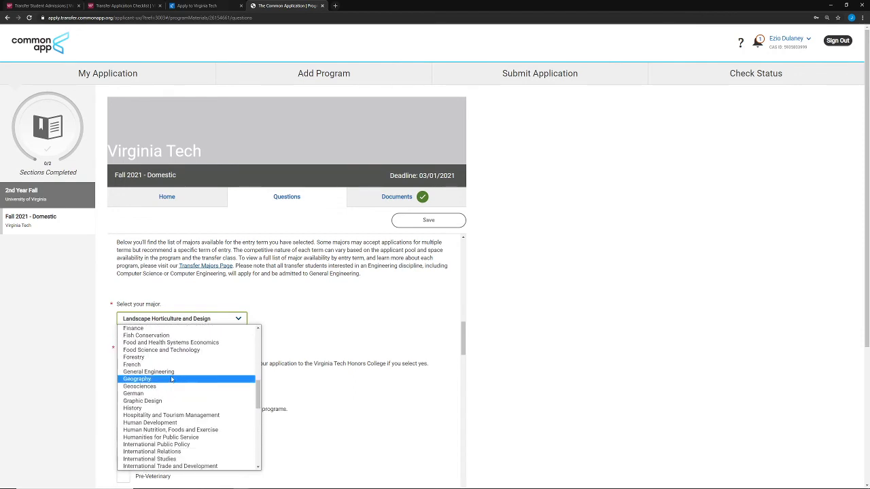
{"action": "left_click", "coordinate": [186, 372]}
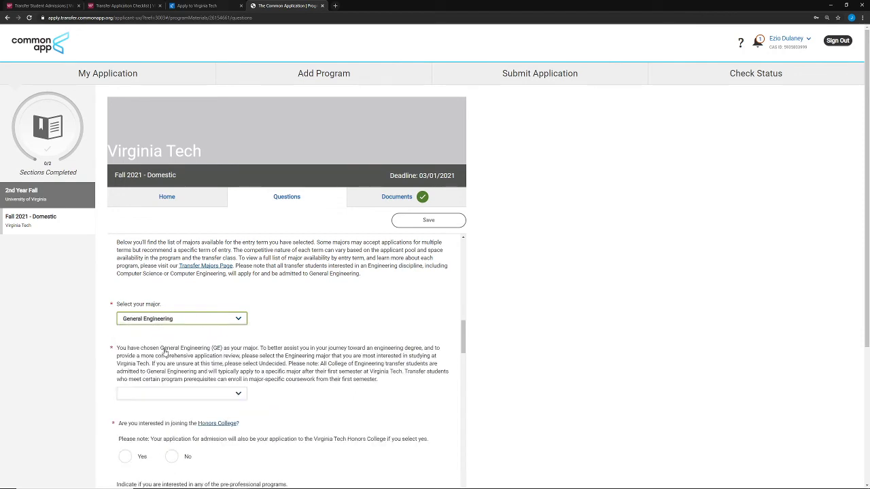
Look over the engineering majors and choose Computer Science as the one of most interest.
{"action": "left_click", "coordinate": [233, 397]}
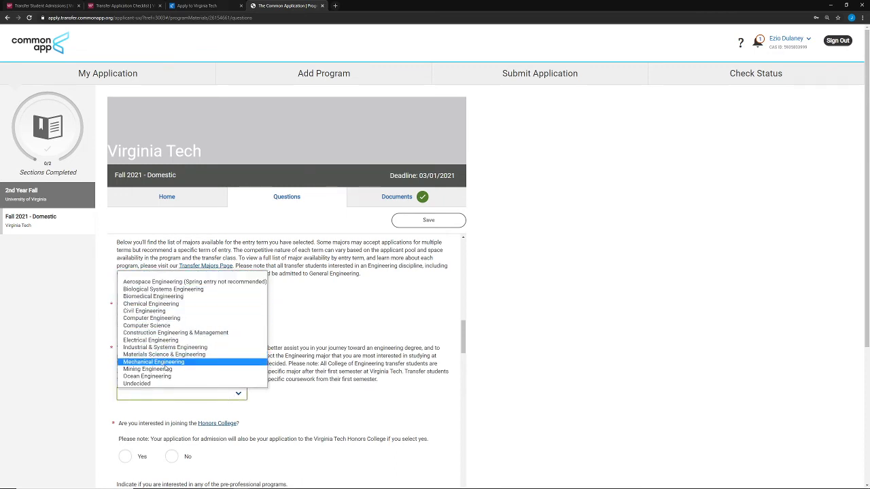
{"action": "left_click", "coordinate": [320, 320]}
{"action": "left_click", "coordinate": [218, 396]}
{"action": "left_click", "coordinate": [156, 326]}
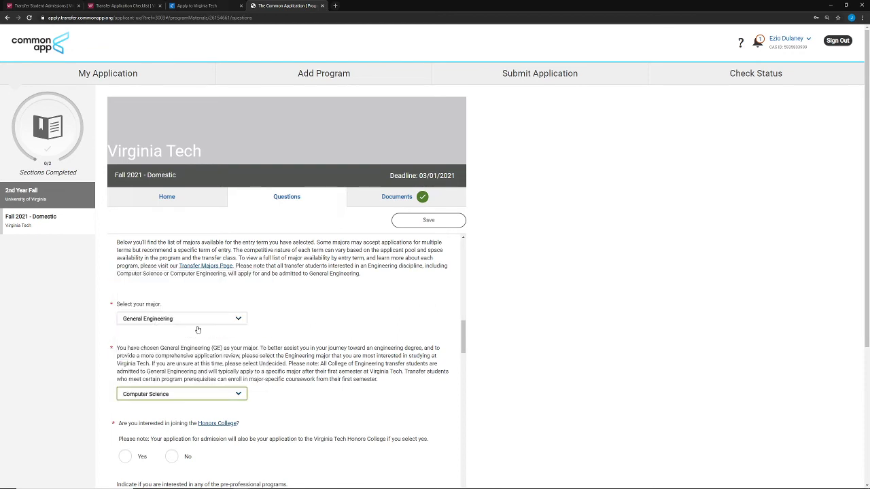
Review the Honors College, pre-professional and graduate program questions, and switch the Virginia Community College answer to No and back to Yes.
{"action": "scroll", "coordinate": [77, 354], "scroll_direction": "down", "scroll_amount": 2}
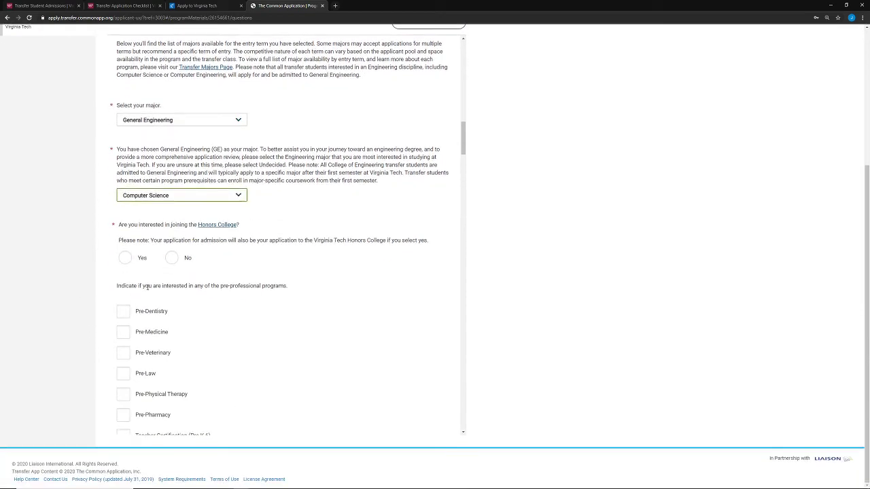
{"action": "scroll", "coordinate": [179, 284], "scroll_direction": "down", "scroll_amount": 1}
{"action": "scroll", "coordinate": [179, 285], "scroll_direction": "down", "scroll_amount": 2}
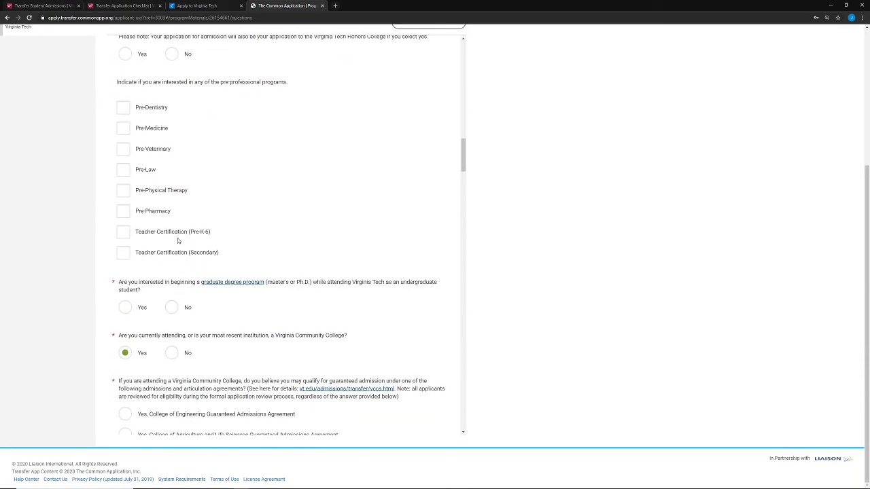
{"action": "scroll", "coordinate": [196, 299], "scroll_direction": "down", "scroll_amount": 1}
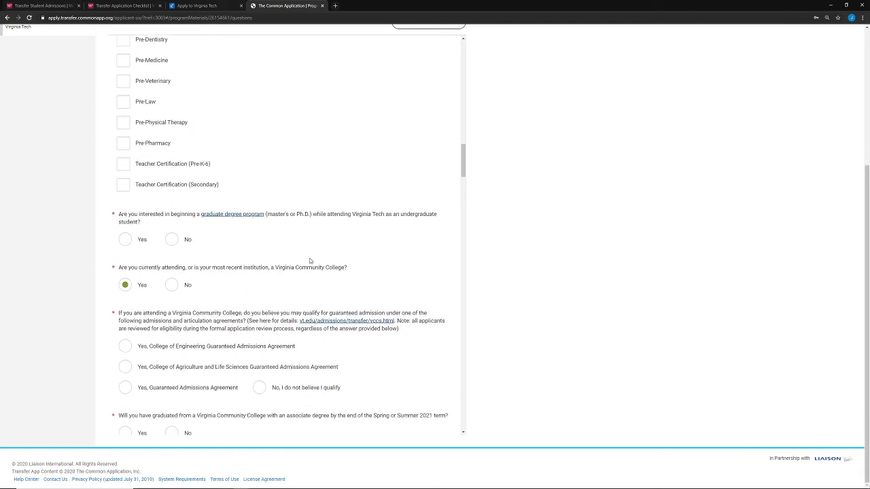
{"action": "left_click", "coordinate": [171, 286]}
{"action": "left_click", "coordinate": [125, 286]}
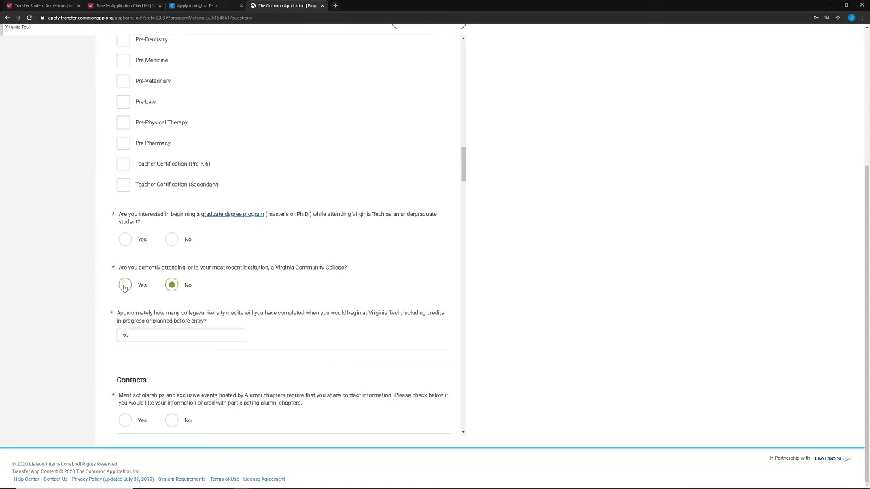
Review the guaranteed admission, associate degree and completed credits questions, continuing through Contacts and Family to the Residency section.
{"action": "scroll", "coordinate": [141, 284], "scroll_direction": "down", "scroll_amount": 1}
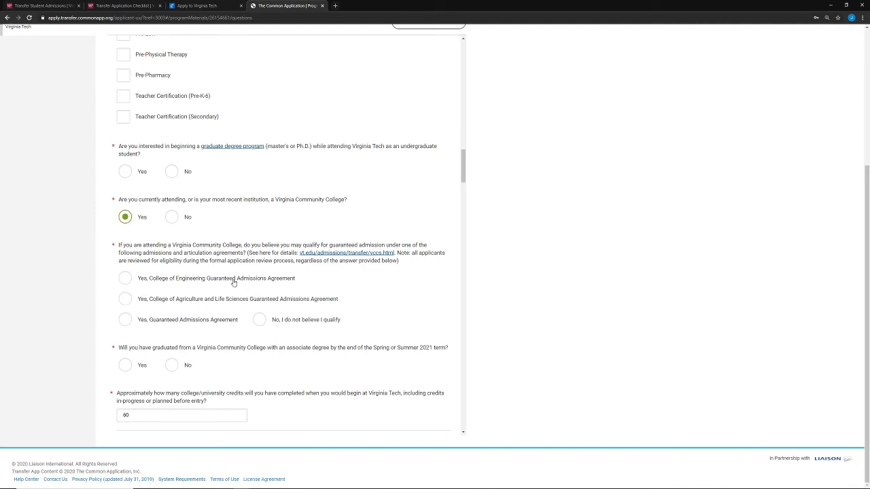
{"action": "scroll", "coordinate": [140, 285], "scroll_direction": "down", "scroll_amount": 1}
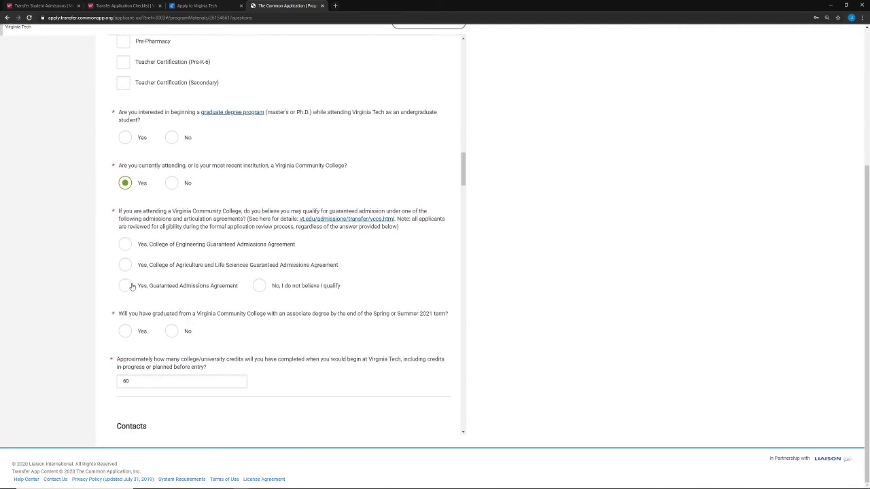
{"action": "scroll", "coordinate": [140, 284], "scroll_direction": "down", "scroll_amount": 1}
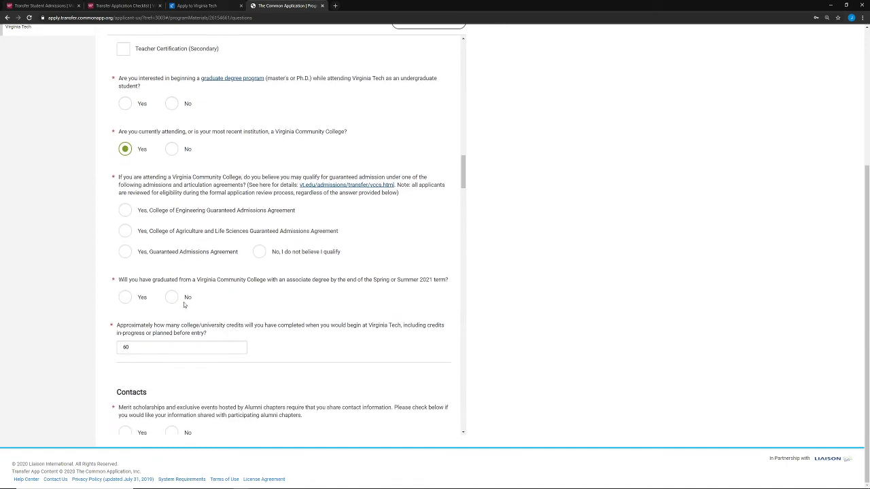
{"action": "scroll", "coordinate": [196, 316], "scroll_direction": "down", "scroll_amount": 1}
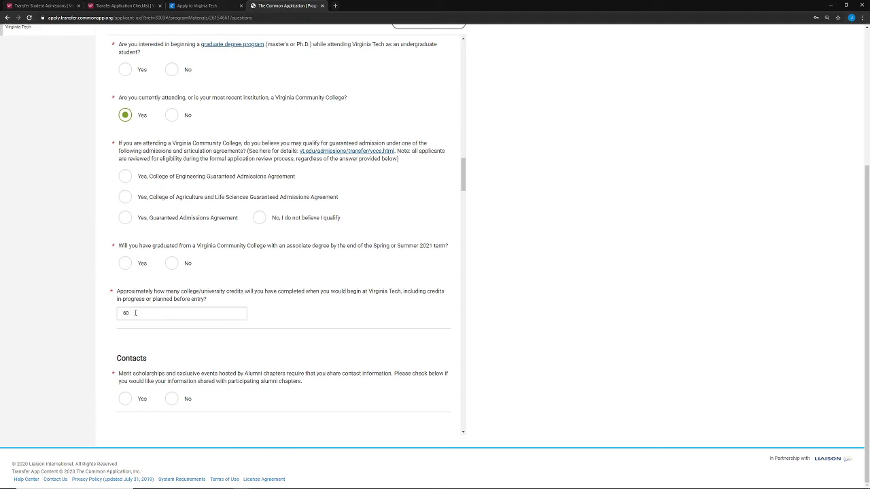
{"action": "scroll", "coordinate": [201, 343], "scroll_direction": "down", "scroll_amount": 3}
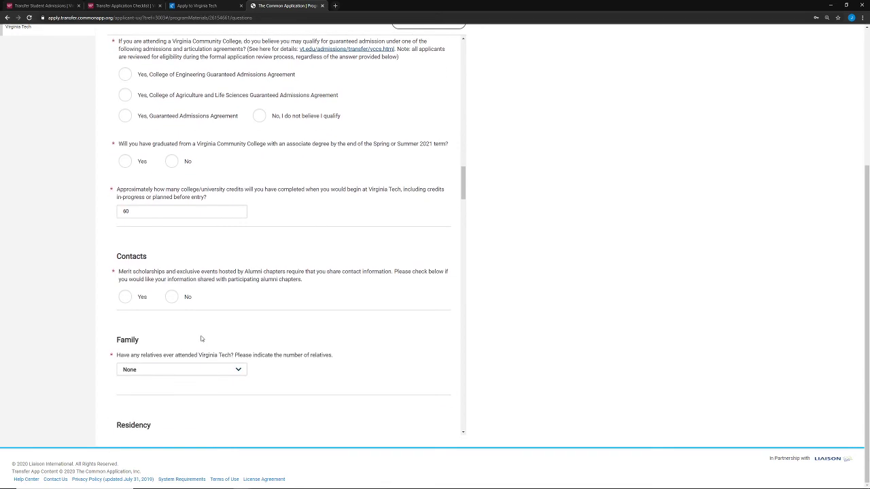
{"action": "scroll", "coordinate": [266, 297], "scroll_direction": "down", "scroll_amount": 2}
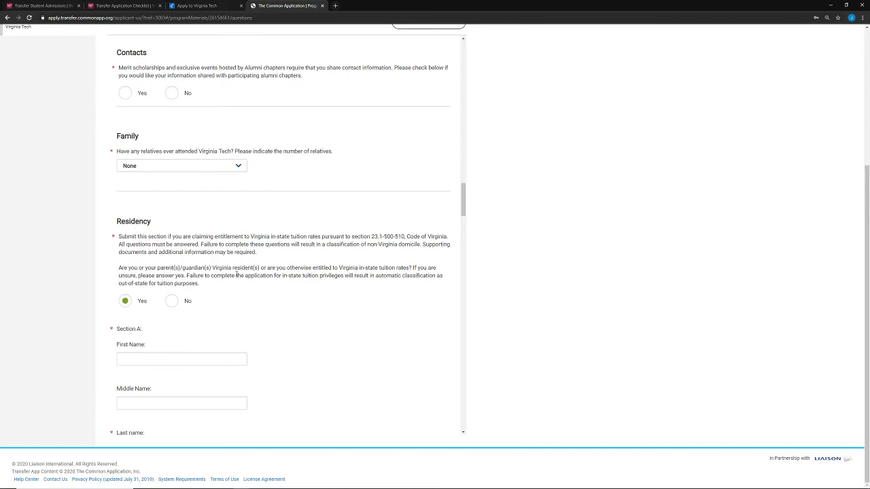
Review the Residency questions on personal details, addresses, dependency, Virginia taxes and military status, through to the Student Certification.
{"action": "scroll", "coordinate": [149, 282], "scroll_direction": "down", "scroll_amount": 2}
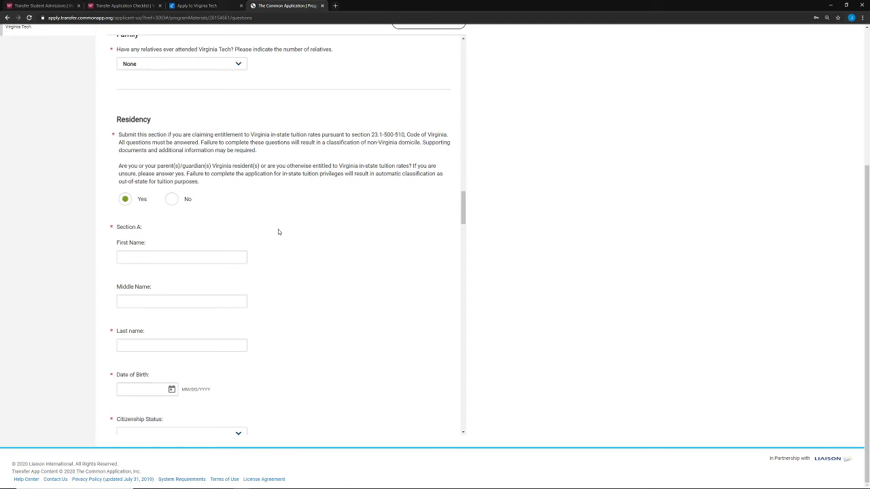
{"action": "scroll", "coordinate": [267, 244], "scroll_direction": "down", "scroll_amount": 1}
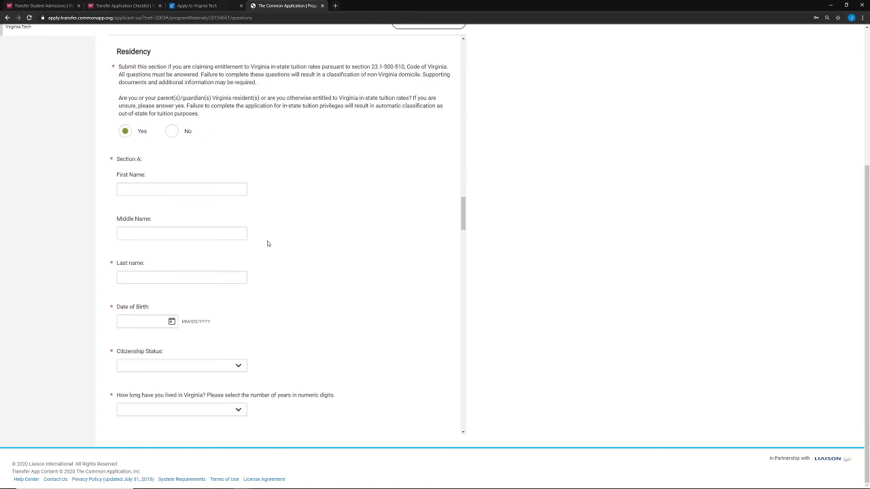
{"action": "scroll", "coordinate": [267, 243], "scroll_direction": "down", "scroll_amount": 4}
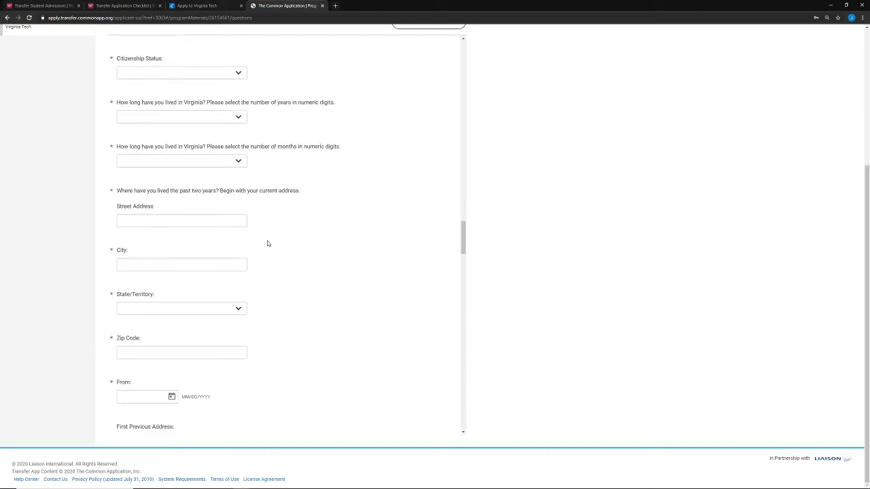
{"action": "scroll", "coordinate": [267, 244], "scroll_direction": "down", "scroll_amount": 4}
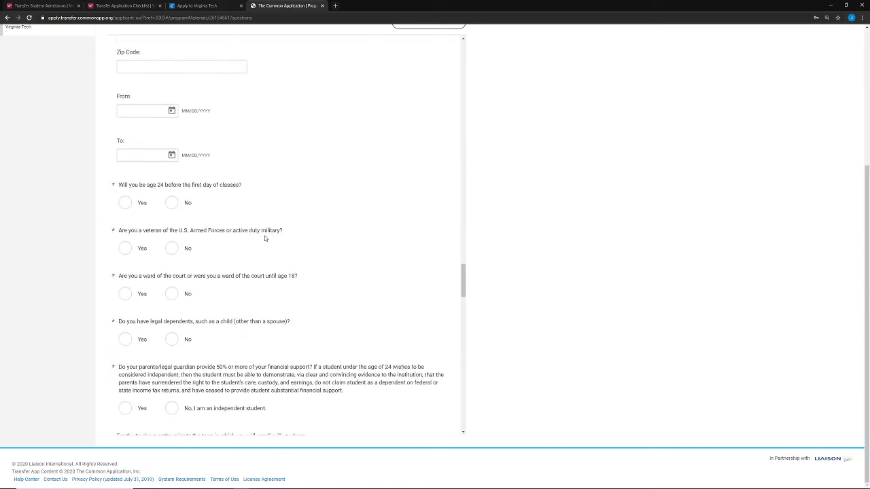
{"action": "scroll", "coordinate": [265, 238], "scroll_direction": "down", "scroll_amount": 5}
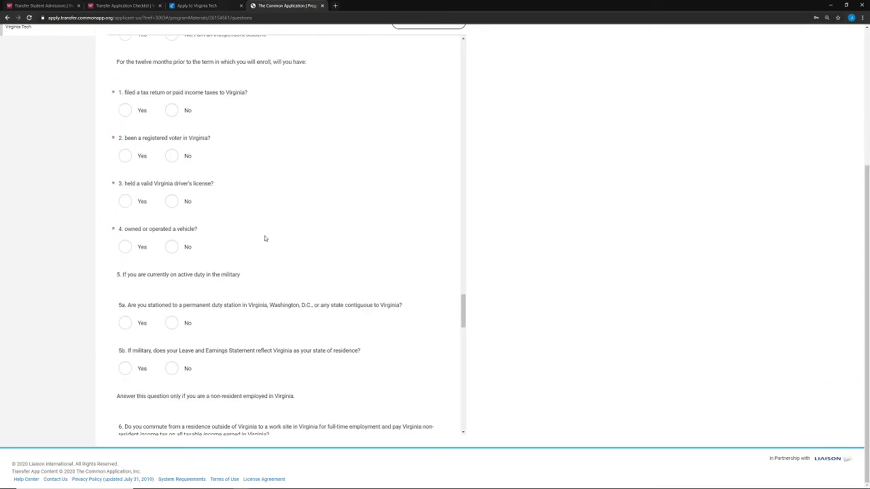
{"action": "scroll", "coordinate": [265, 238], "scroll_direction": "down", "scroll_amount": 5}
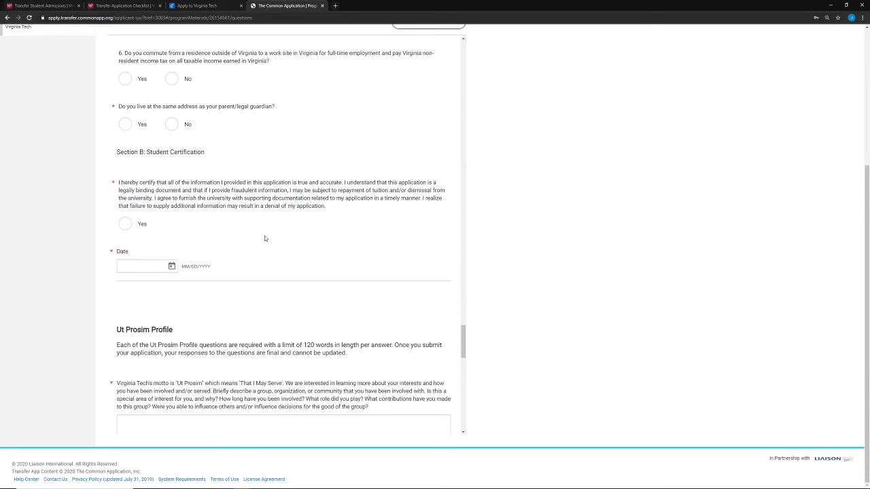
Review the four Ut Prosim Profile short-answer questions and their word limit.
{"action": "scroll", "coordinate": [265, 238], "scroll_direction": "down", "scroll_amount": 1}
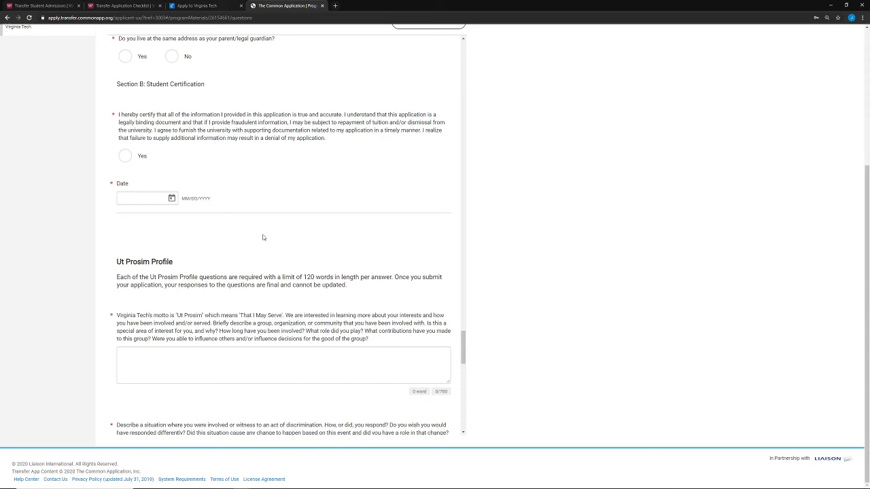
{"action": "scroll", "coordinate": [271, 241], "scroll_direction": "down", "scroll_amount": 1}
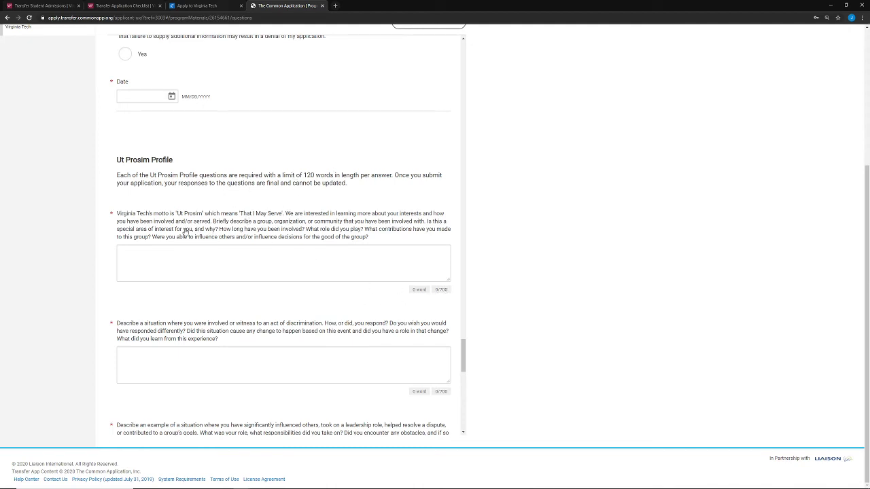
{"action": "scroll", "coordinate": [185, 232], "scroll_direction": "down", "scroll_amount": 1}
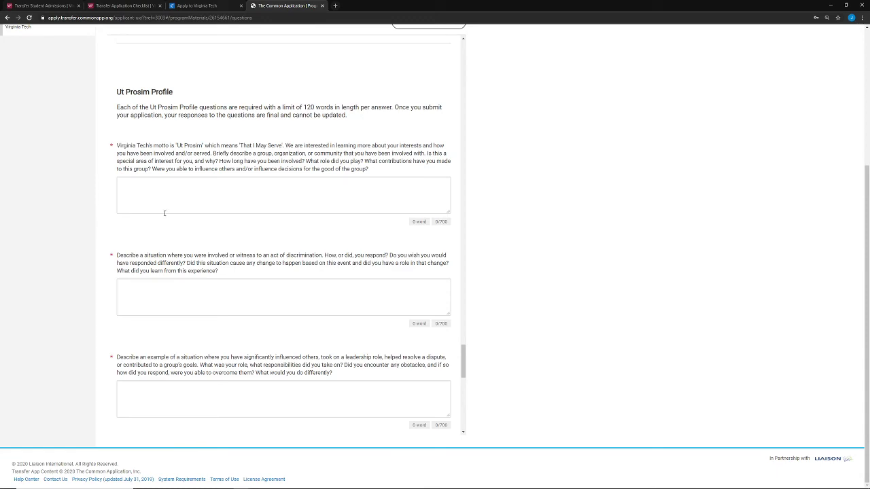
{"action": "scroll", "coordinate": [123, 232], "scroll_direction": "down", "scroll_amount": 1}
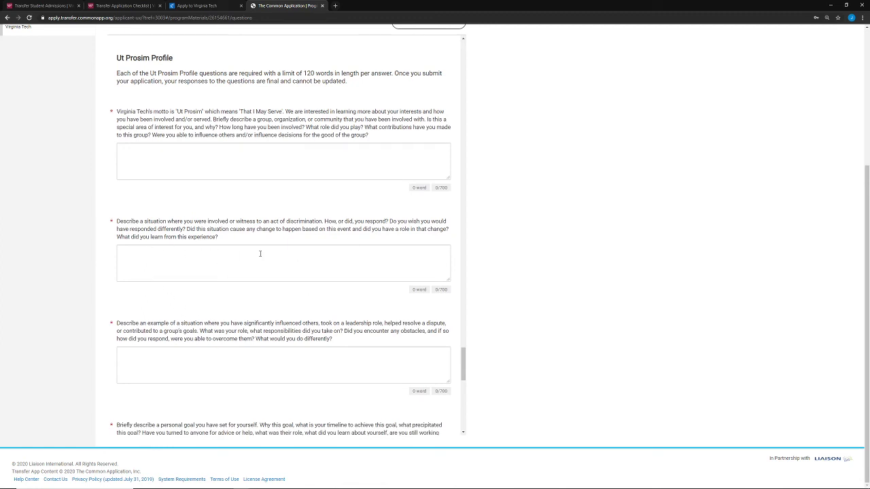
{"action": "scroll", "coordinate": [252, 249], "scroll_direction": "down", "scroll_amount": 2}
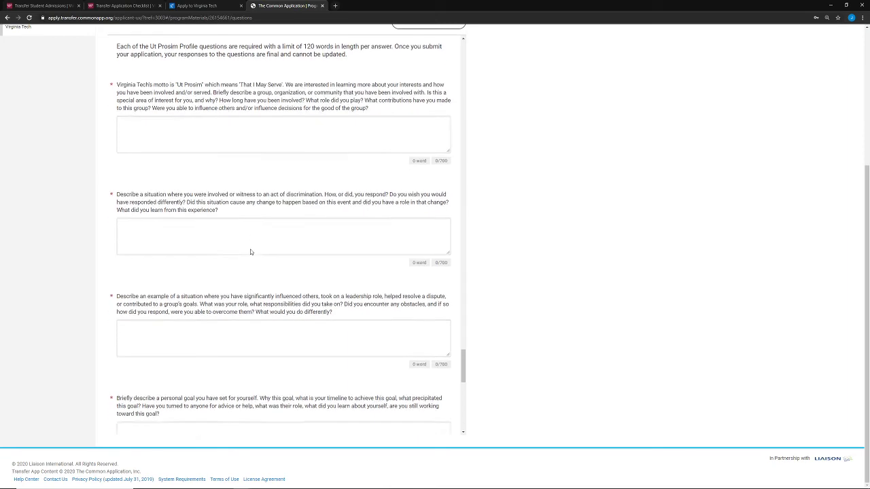
{"action": "scroll", "coordinate": [251, 232], "scroll_direction": "down", "scroll_amount": 2}
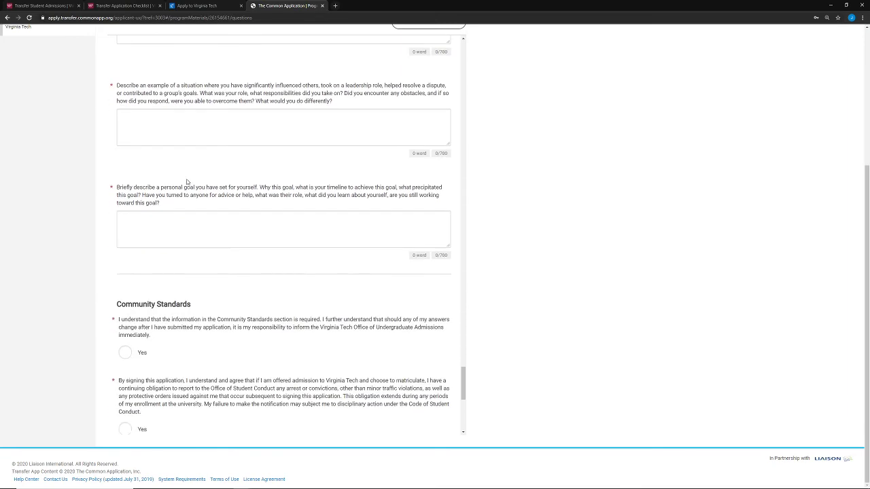
Under Community Standards, switch the school suspension or disciplinary action answer to No and back to Yes, and inspect its explanation field.
{"action": "scroll", "coordinate": [314, 211], "scroll_direction": "down", "scroll_amount": 2}
{"action": "scroll", "coordinate": [143, 197], "scroll_direction": "down", "scroll_amount": 2}
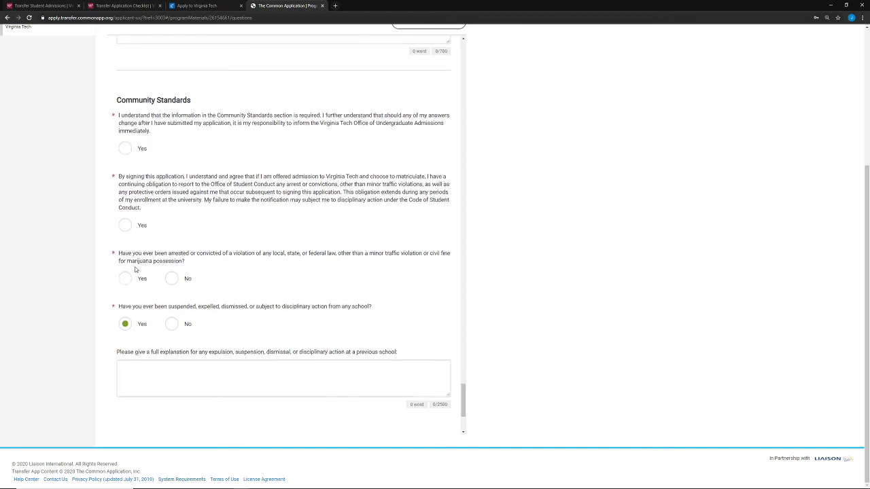
{"action": "scroll", "coordinate": [135, 269], "scroll_direction": "down", "scroll_amount": 1}
{"action": "left_click", "coordinate": [173, 258]}
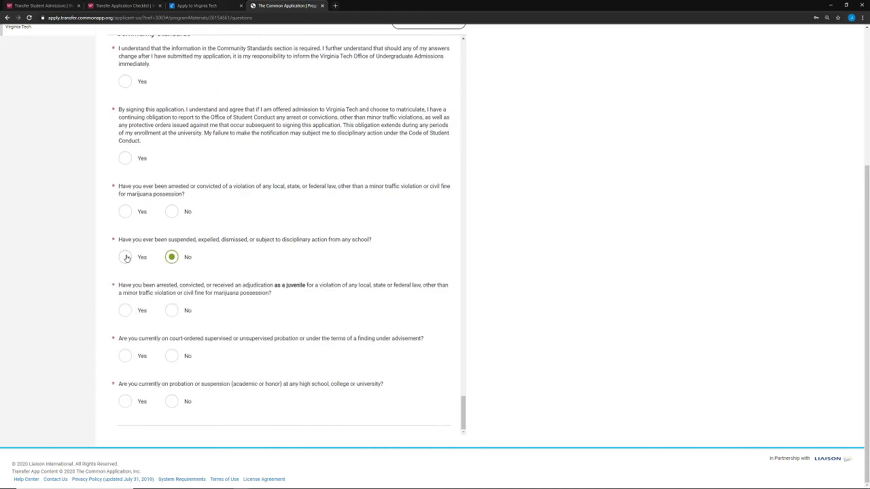
{"action": "left_click", "coordinate": [126, 258]}
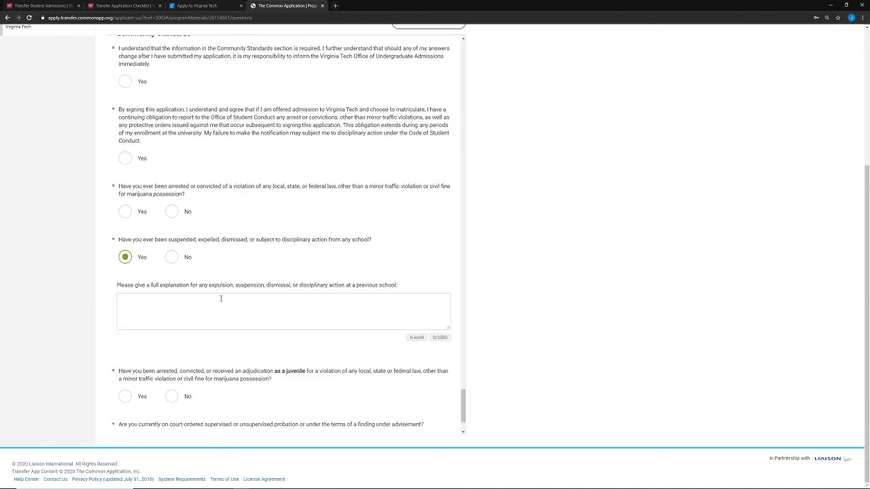
{"action": "left_click", "coordinate": [193, 301]}
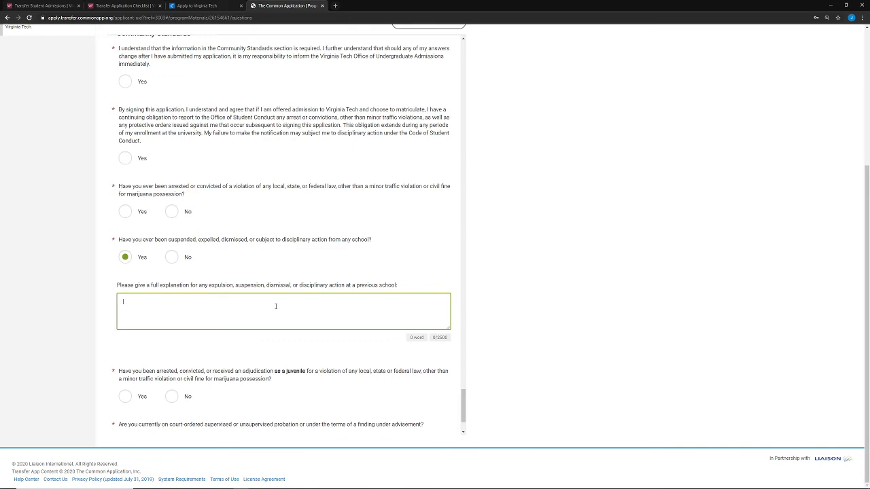
{"action": "scroll", "coordinate": [275, 306], "scroll_direction": "down", "scroll_amount": 3}
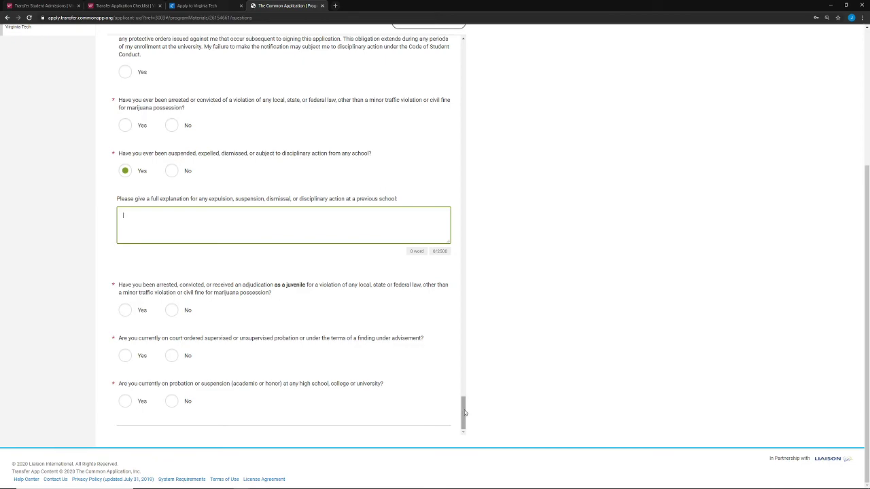
Save the answers to Virginia Tech's program questions for all of the school's programs.
{"action": "left_click_drag", "start_coordinate": [462, 411], "coordinate": [475, 43]}
{"action": "scroll", "coordinate": [549, 179], "scroll_direction": "up", "scroll_amount": 5}
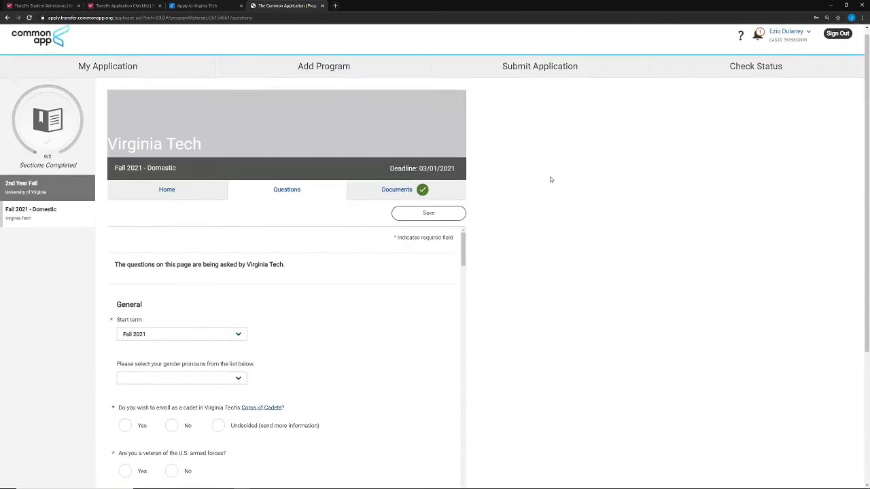
{"action": "left_click", "coordinate": [430, 220]}
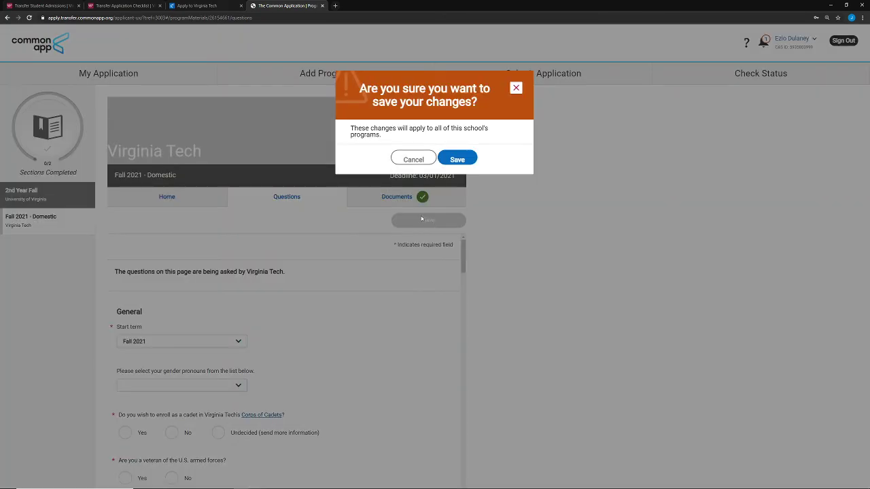
{"action": "left_click", "coordinate": [462, 157]}
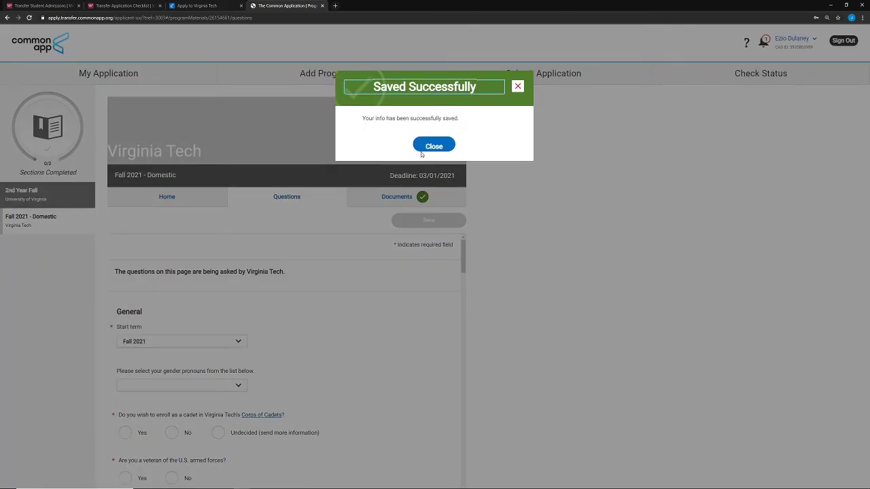
{"action": "left_click", "coordinate": [431, 146]}
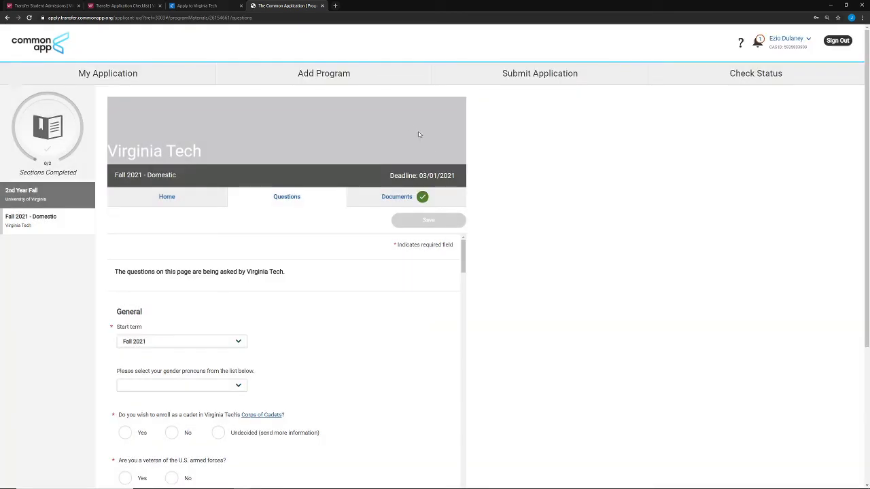
Return to the application dashboard and check the submission progress of both selected programs.
{"action": "left_click", "coordinate": [152, 75]}
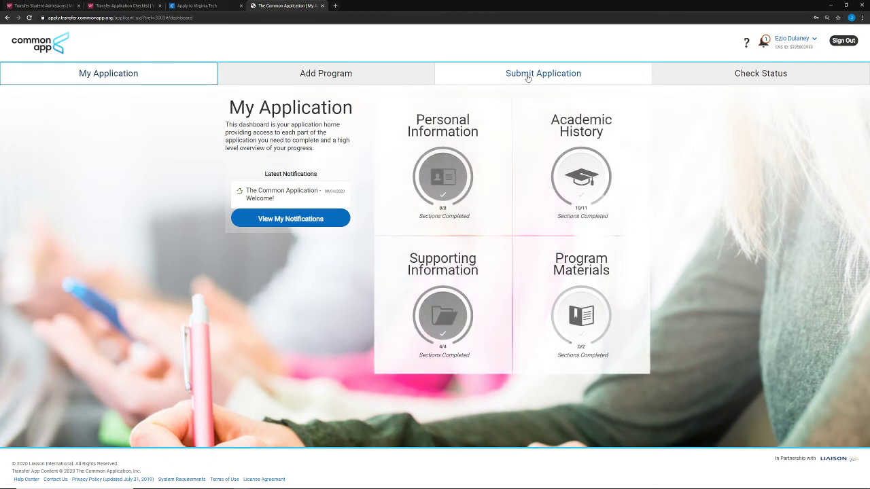
{"action": "left_click", "coordinate": [527, 76]}
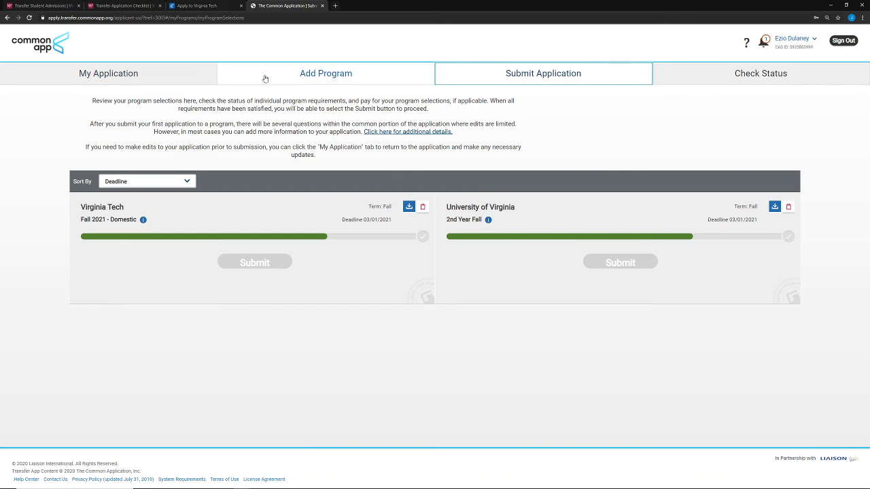
Reopen the questions for Virginia Tech's Fall 2021 - Domestic program from the Program Materials section.
{"action": "left_click", "coordinate": [186, 82]}
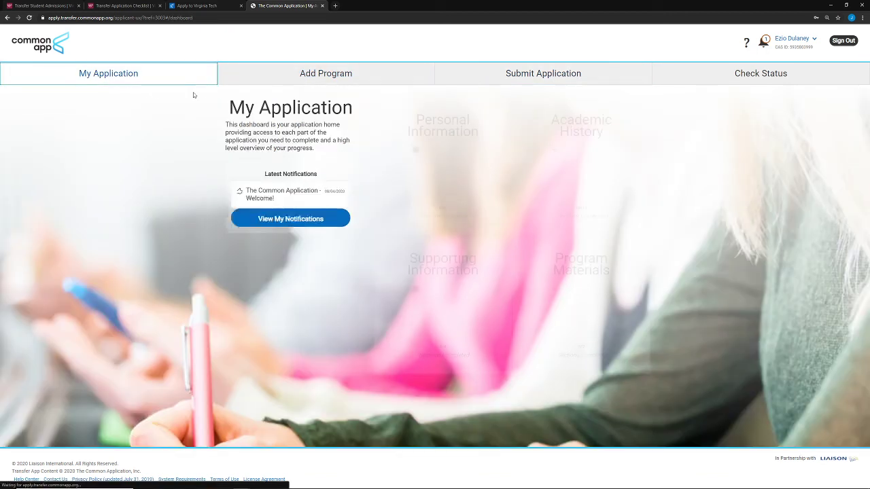
{"action": "left_click", "coordinate": [540, 262]}
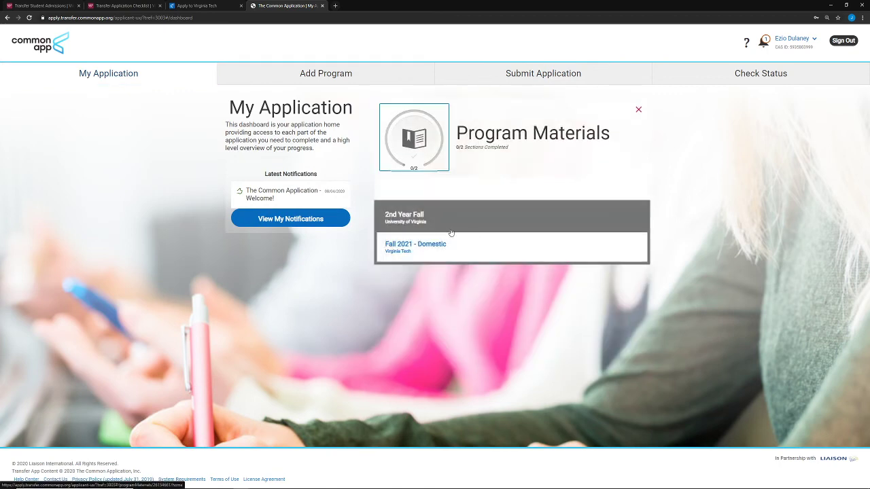
{"action": "left_click", "coordinate": [449, 246]}
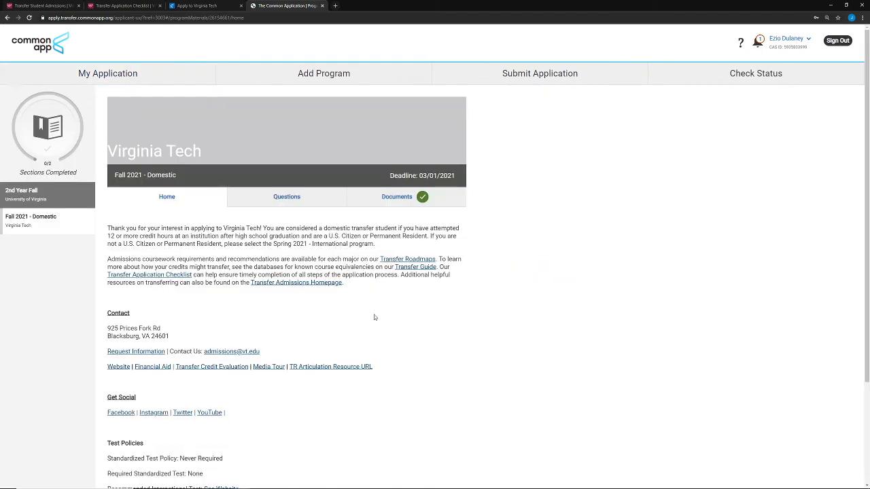
{"action": "left_click", "coordinate": [274, 198]}
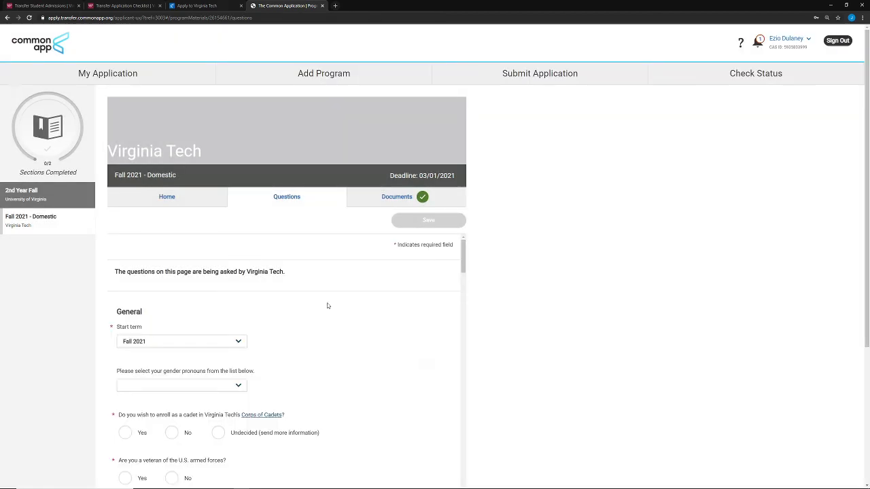
Answer Yes to having attempted college or university coursework at an institution outside the United States.
{"action": "scroll", "coordinate": [346, 314], "scroll_direction": "down", "scroll_amount": 5}
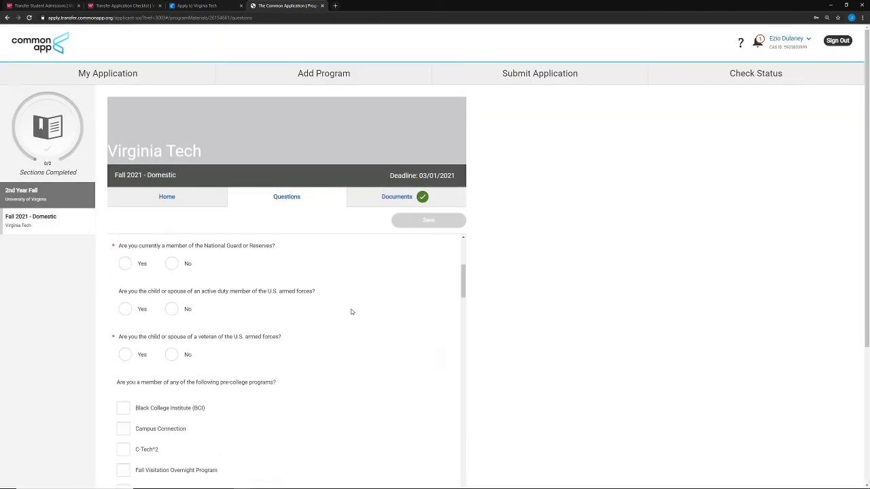
{"action": "scroll", "coordinate": [336, 360], "scroll_direction": "down", "scroll_amount": 2}
{"action": "scroll", "coordinate": [336, 361], "scroll_direction": "down", "scroll_amount": 4}
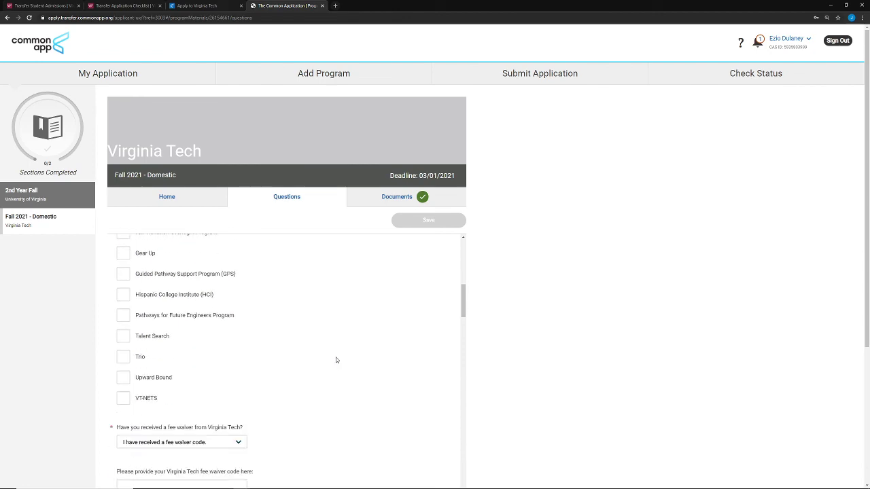
{"action": "scroll", "coordinate": [334, 354], "scroll_direction": "down", "scroll_amount": 1}
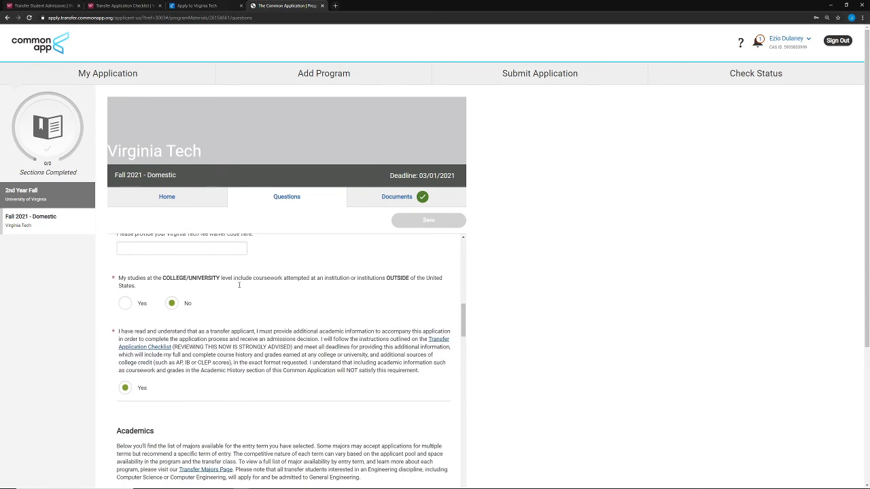
{"action": "left_click", "coordinate": [123, 304]}
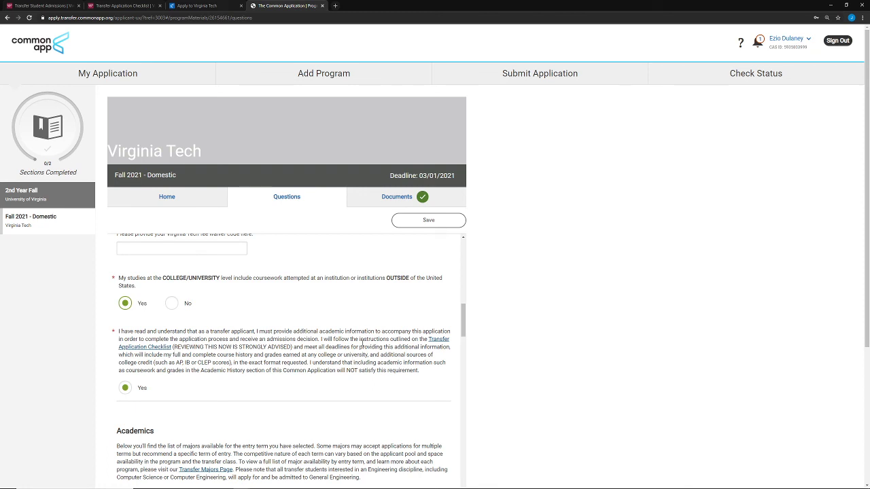
Go to Virginia Tech's Documents section without saving the answers, start a document upload, and review the International Transcript instructions and options.
{"action": "left_click", "coordinate": [386, 199]}
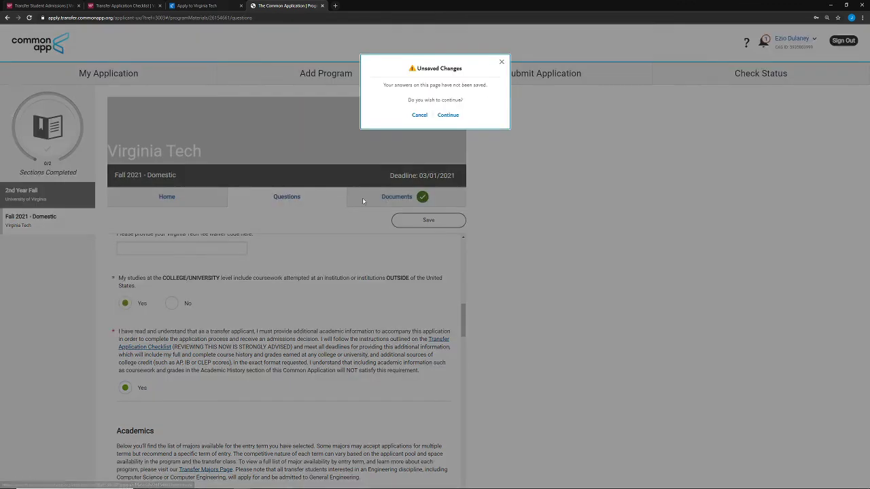
{"action": "left_click", "coordinate": [447, 115]}
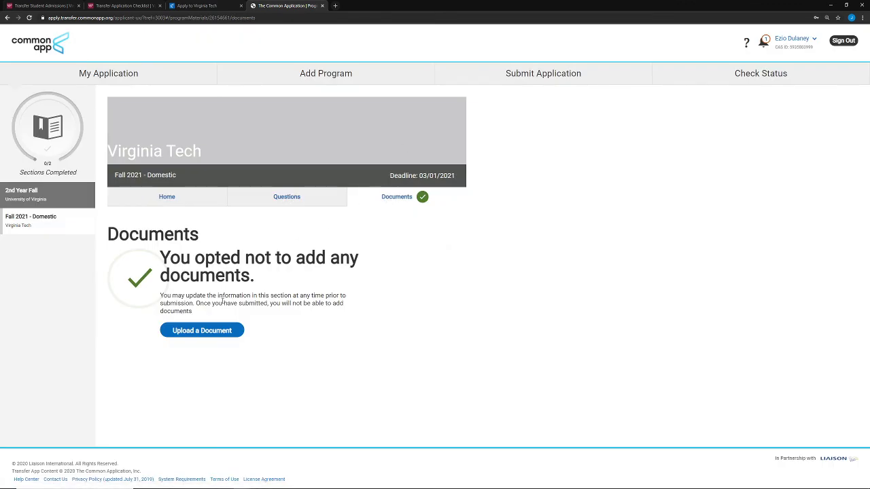
{"action": "left_click", "coordinate": [208, 335]}
{"action": "scroll", "coordinate": [228, 320], "scroll_direction": "down", "scroll_amount": 3}
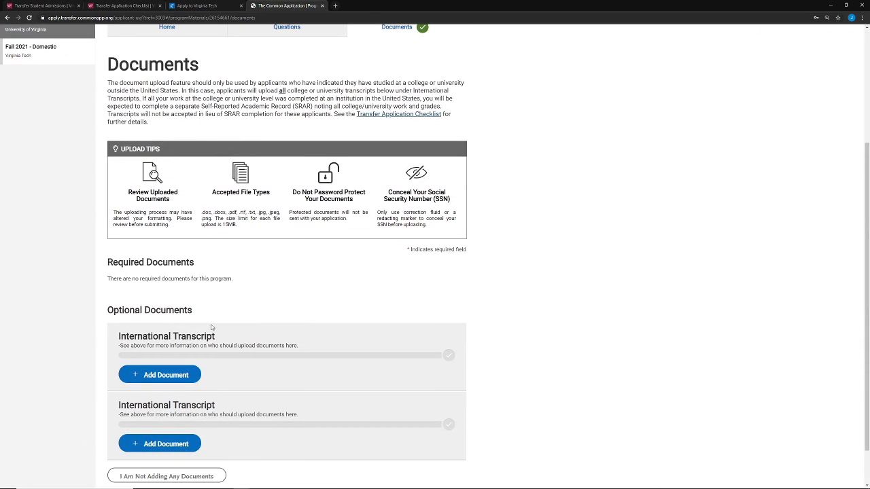
{"action": "scroll", "coordinate": [264, 335], "scroll_direction": "down", "scroll_amount": 1}
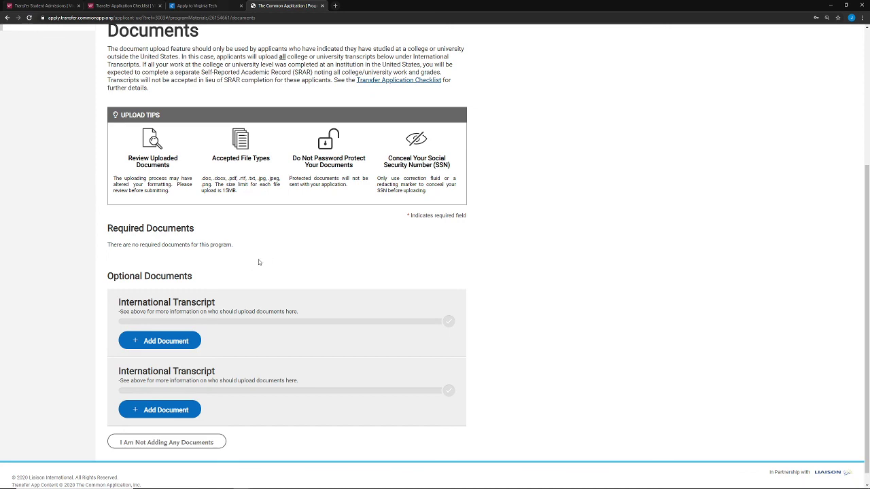
{"action": "scroll", "coordinate": [333, 364], "scroll_direction": "up", "scroll_amount": 3}
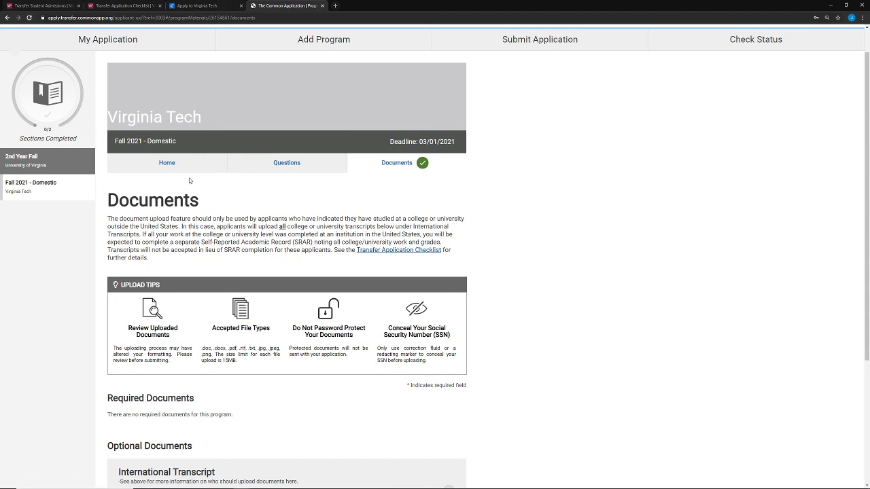
Return through the Virginia Tech program home to the application dashboard and briefly highlight the applicant's CAS ID.
{"action": "left_click", "coordinate": [181, 162]}
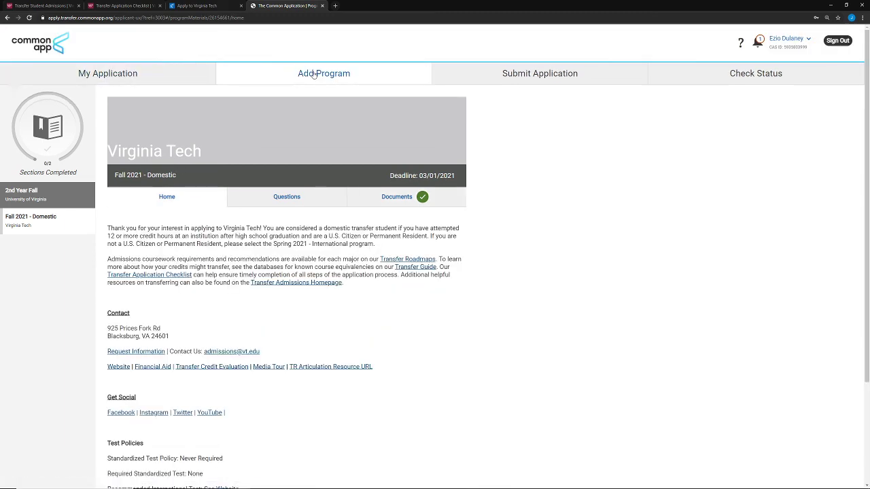
{"action": "left_click", "coordinate": [174, 73]}
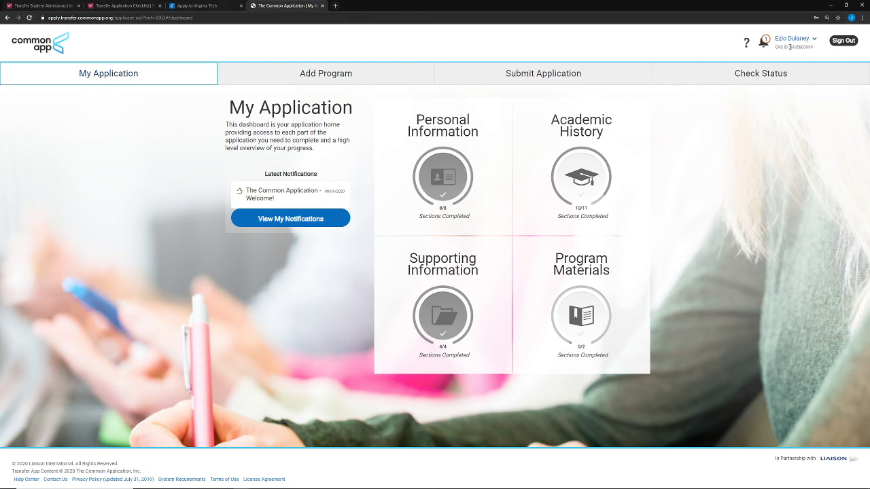
{"action": "triple_click", "coordinate": [790, 47]}
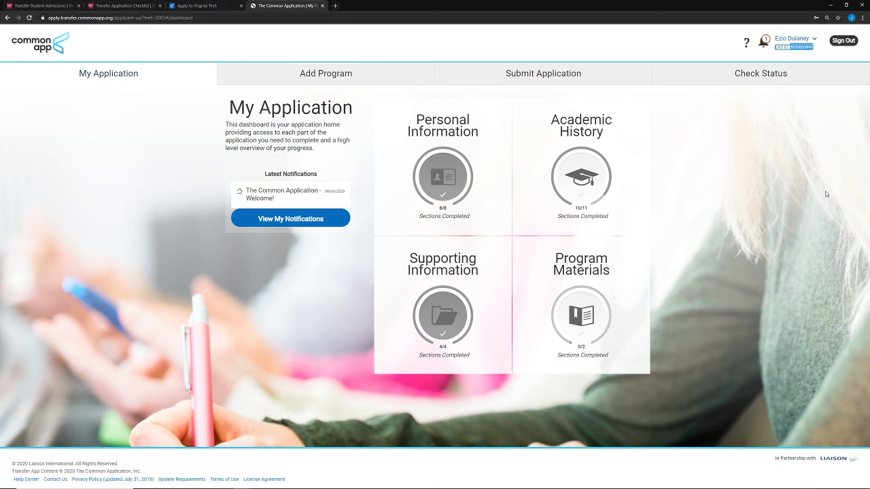
{"action": "left_click", "coordinate": [785, 172]}
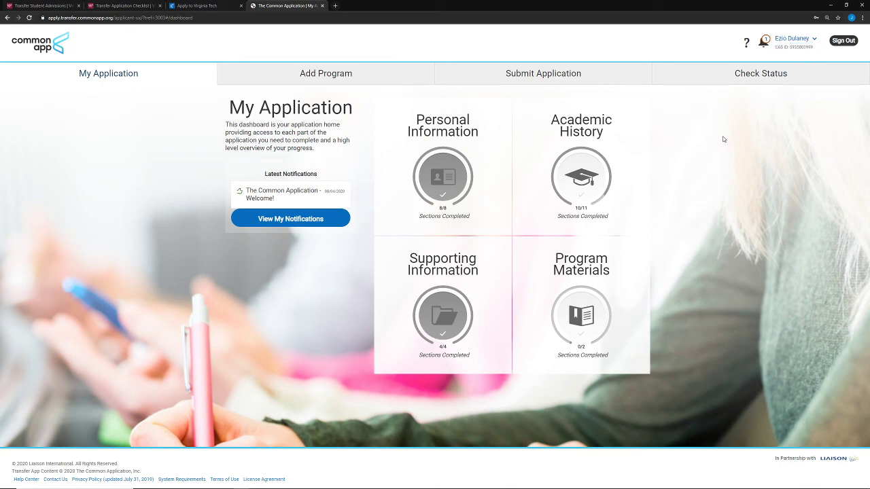